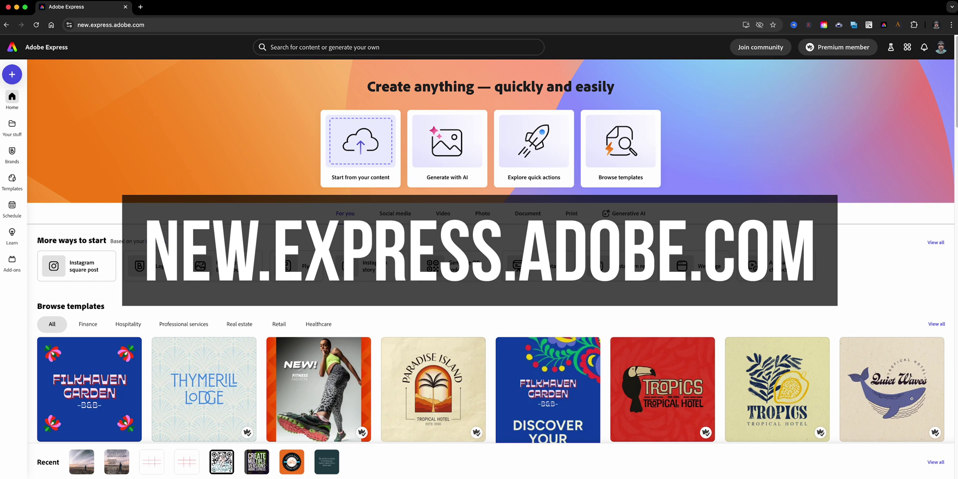
# Start a new design from the field photo at its original aspect ratio.
pyautogui.moveTo(731, 271); pyautogui.dragTo(391, 257)
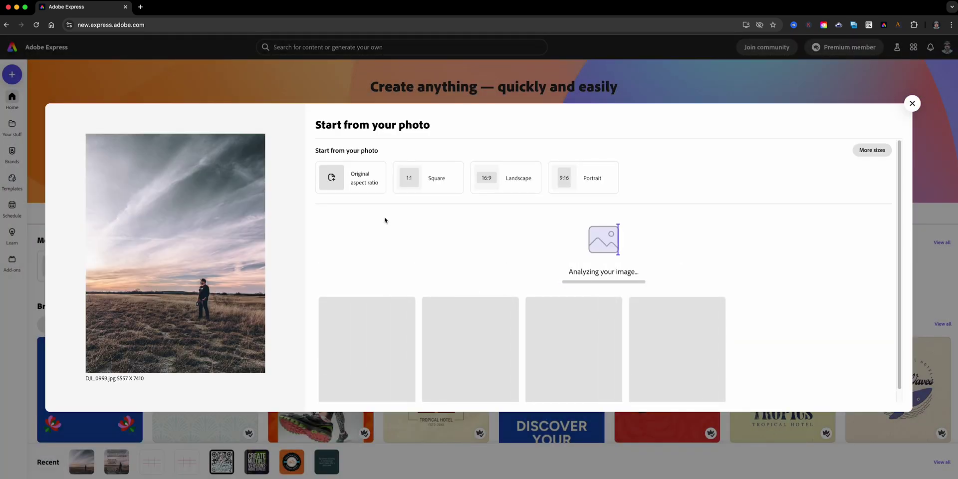
pyautogui.click(349, 188)
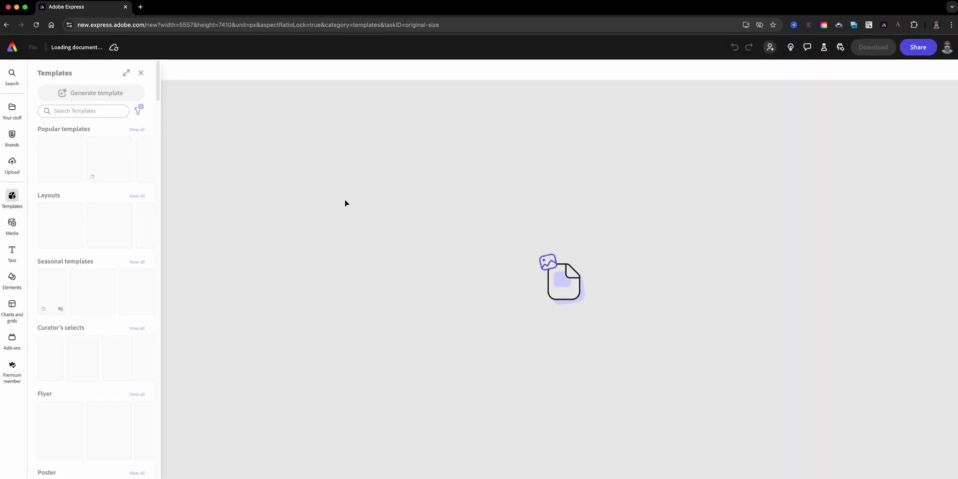
pyautogui.click(142, 74)
# Enlarge the photo past the page edges and nudge it up to fill the page.
pyautogui.click(395, 194)
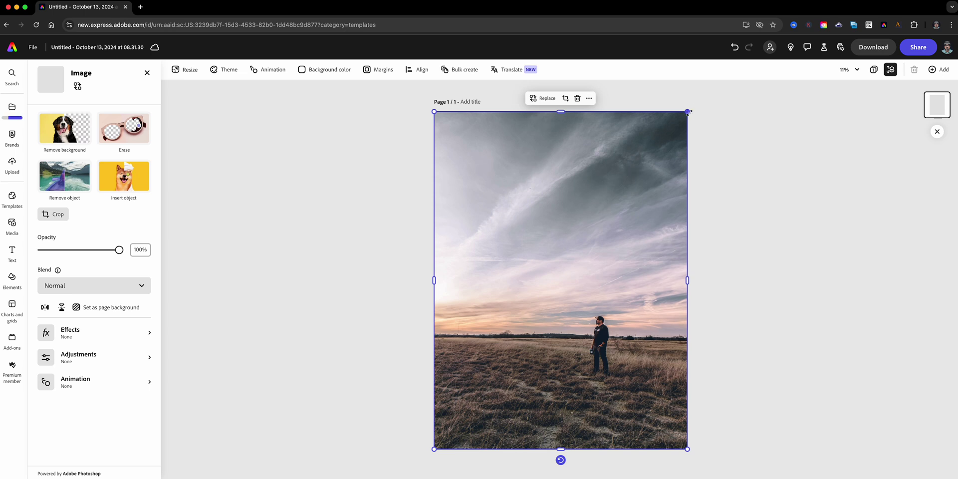
pyautogui.moveTo(688, 112); pyautogui.dragTo(633, 220)
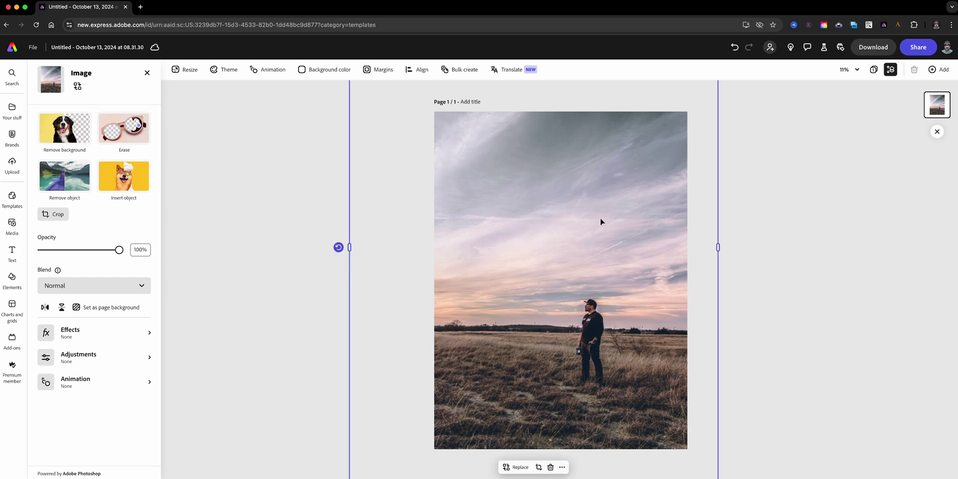
pyautogui.moveTo(601, 222); pyautogui.dragTo(601, 210)
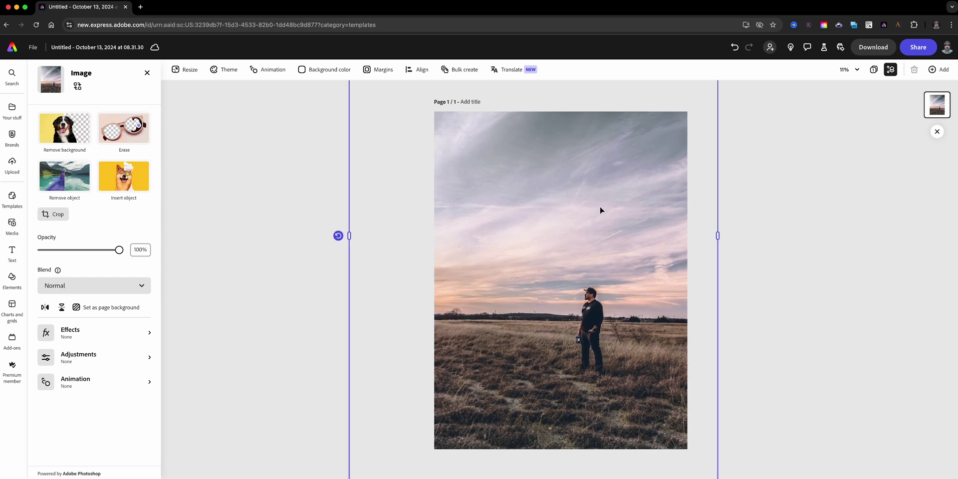
pyautogui.click(274, 212)
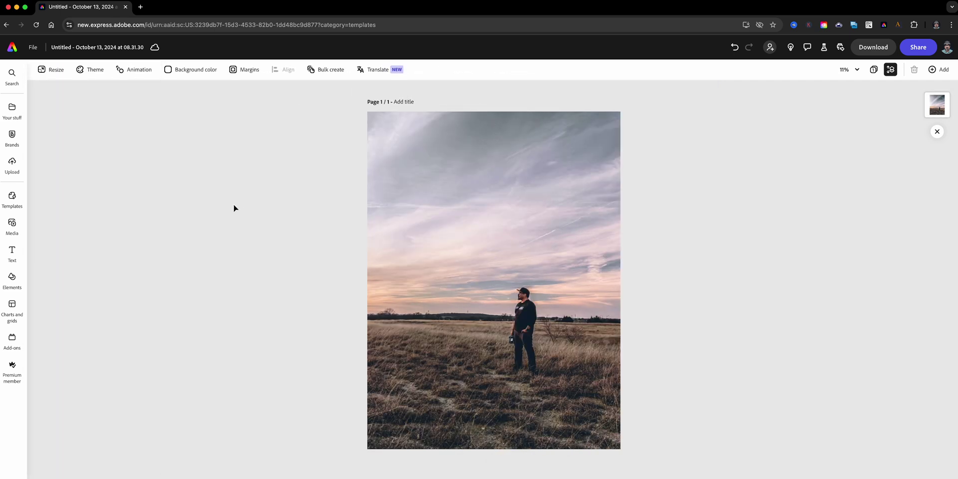
# Add a text box holding the pasted Rule of Thirds paragraph at size 144.
pyautogui.click(13, 254)
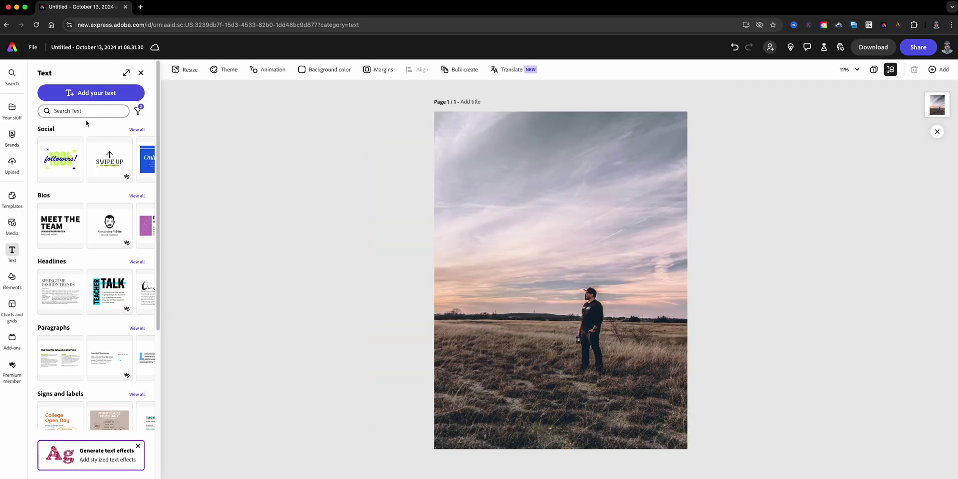
pyautogui.click(91, 93)
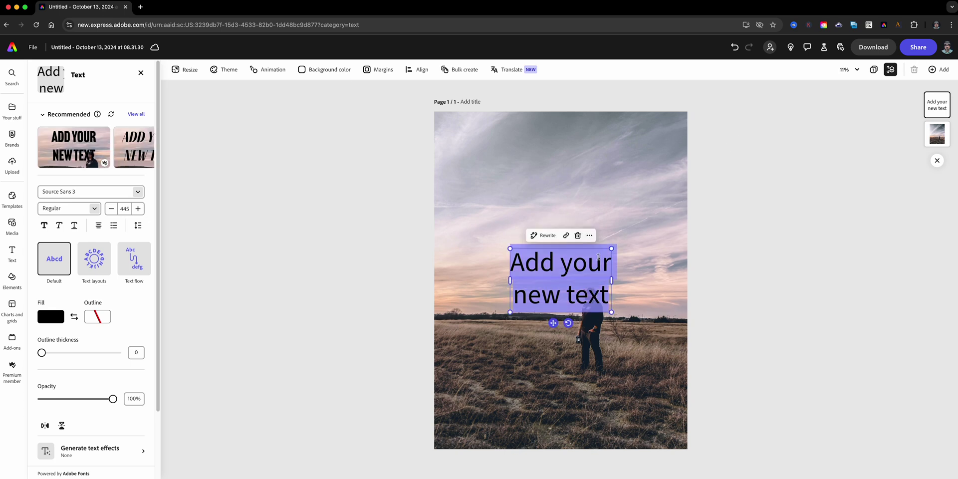
pyautogui.hotkey('ctrl', 'v')
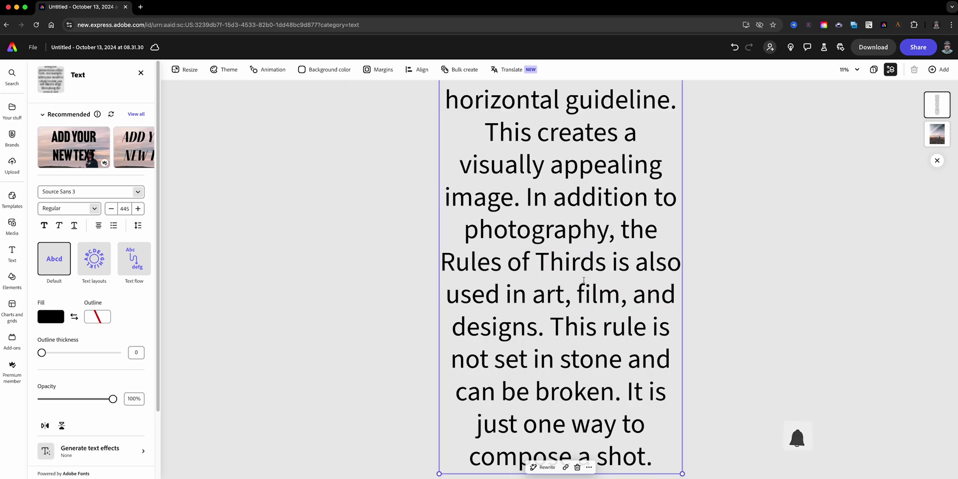
pyautogui.hotkey('ctrl', 'a')
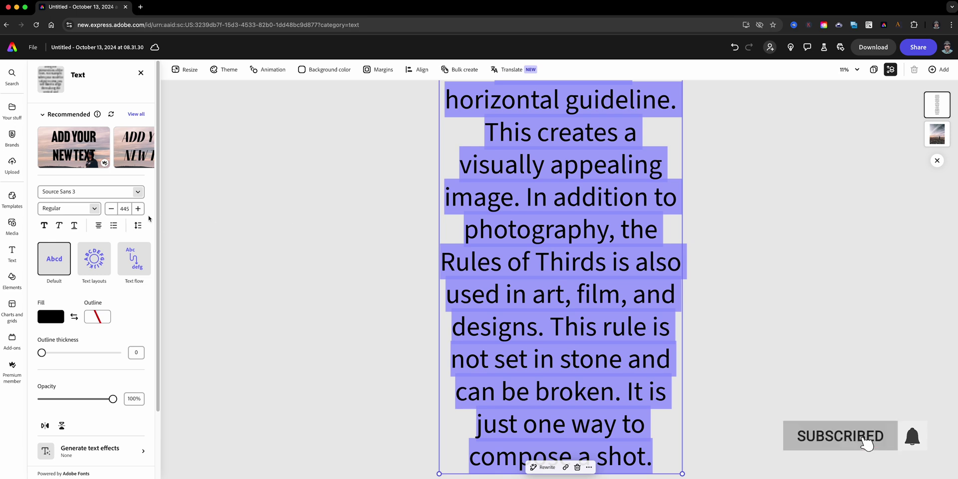
pyautogui.click(125, 209)
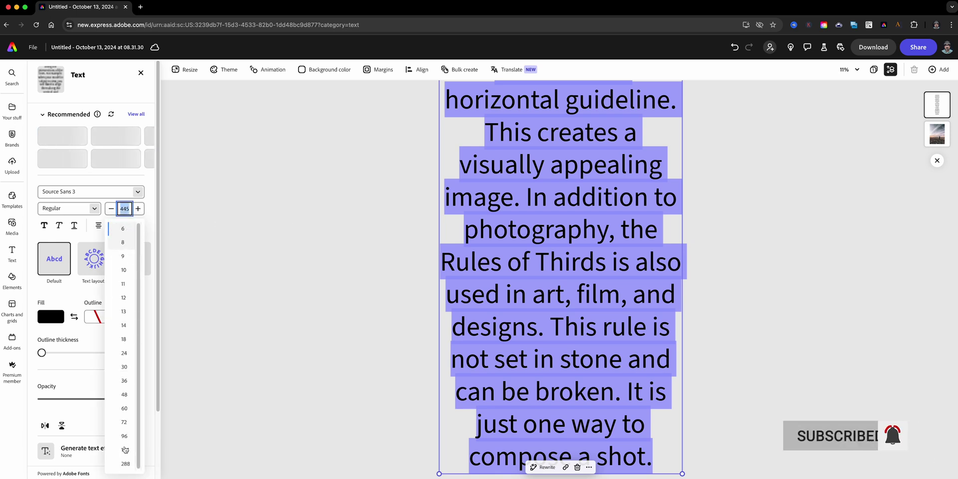
pyautogui.click(126, 450)
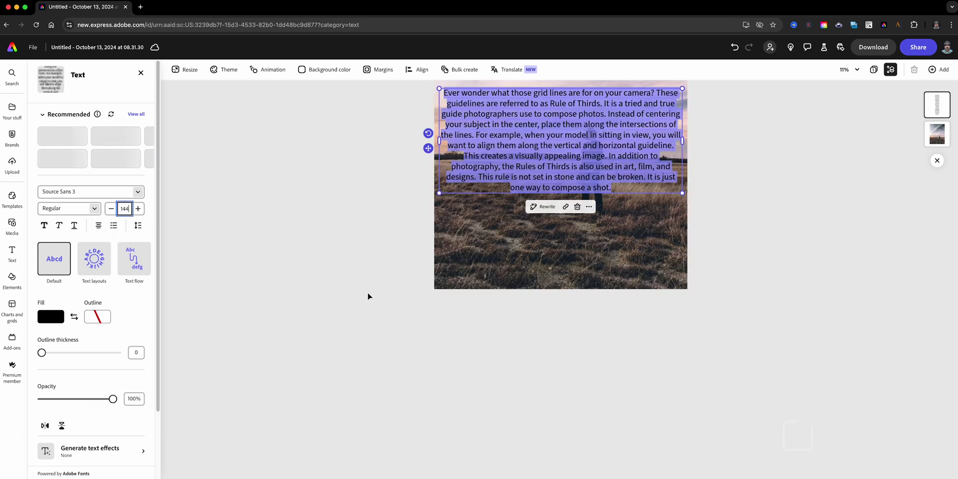
# Move the paragraph's text box up and widen it across the top of the page.
pyautogui.scroll(3, 367, 306)
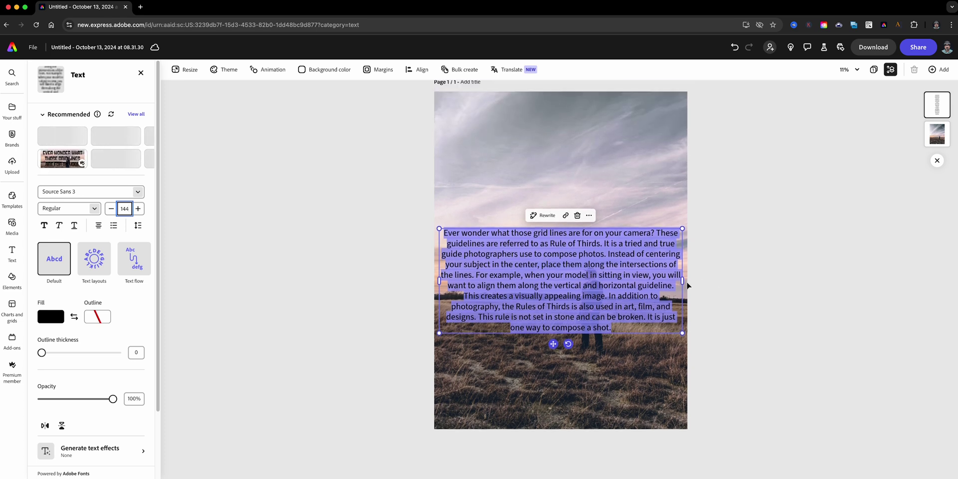
pyautogui.moveTo(683, 283); pyautogui.dragTo(637, 291)
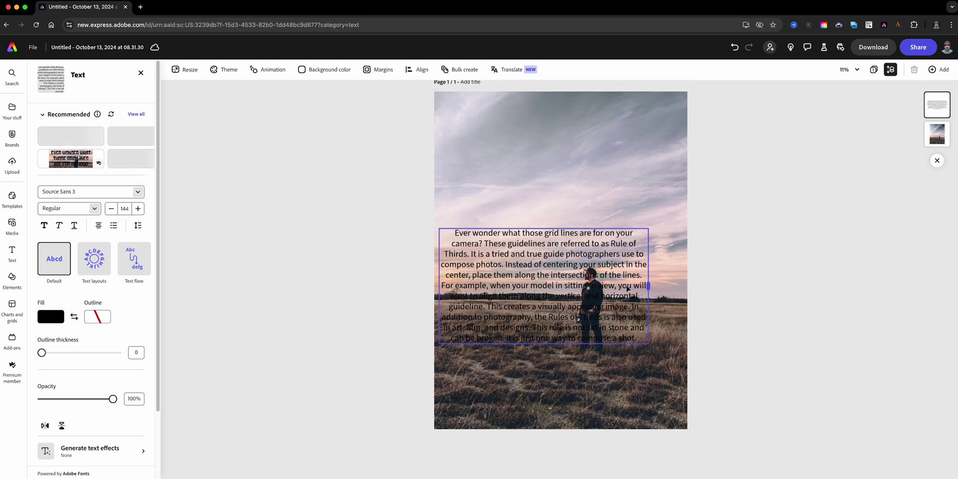
pyautogui.moveTo(564, 287); pyautogui.dragTo(537, 180)
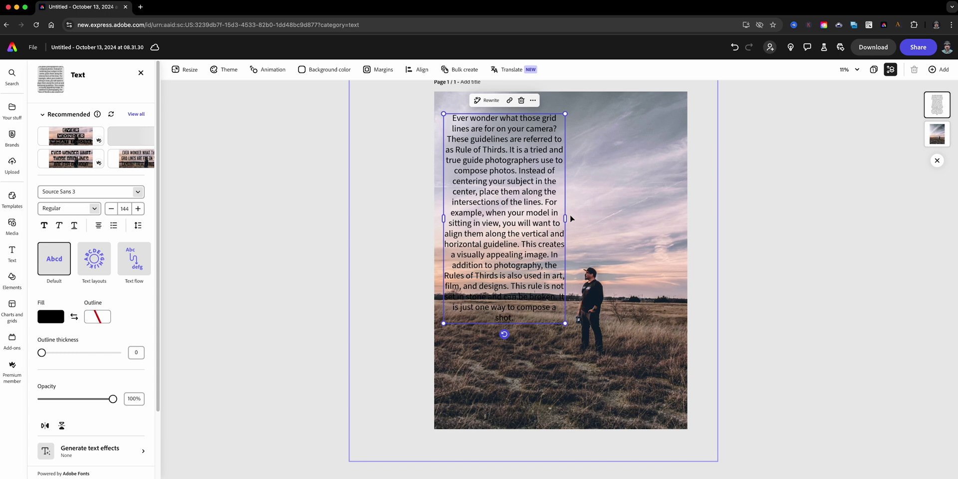
pyautogui.moveTo(565, 218); pyautogui.dragTo(679, 218)
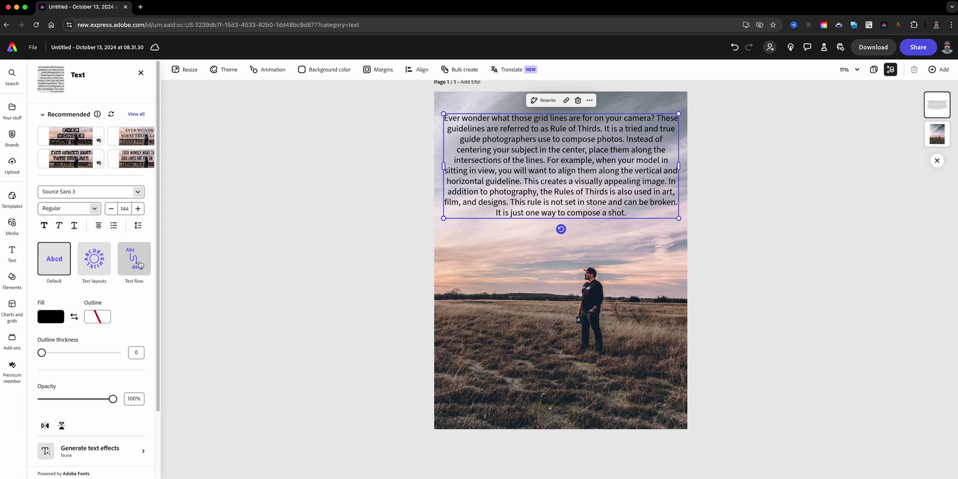
# Turn the paragraph into a text flow with a second and a third linked box below it.
pyautogui.click(140, 265)
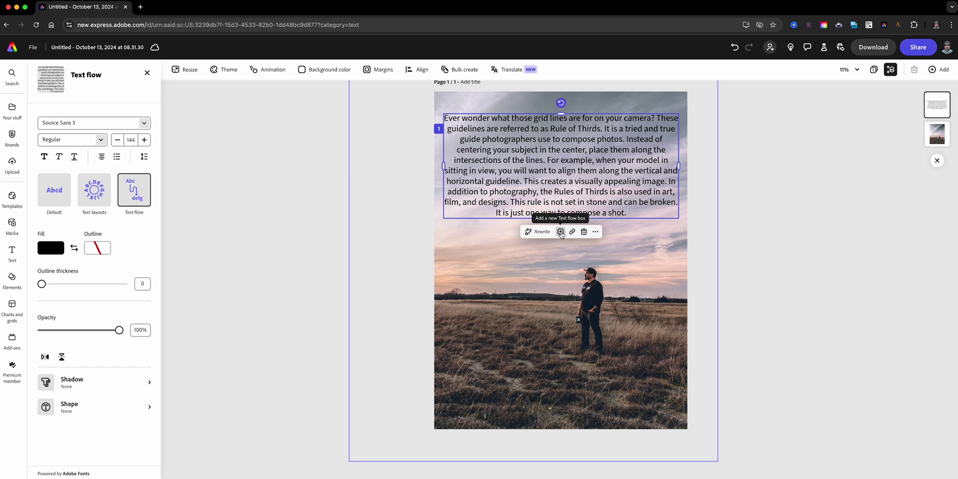
pyautogui.click(560, 232)
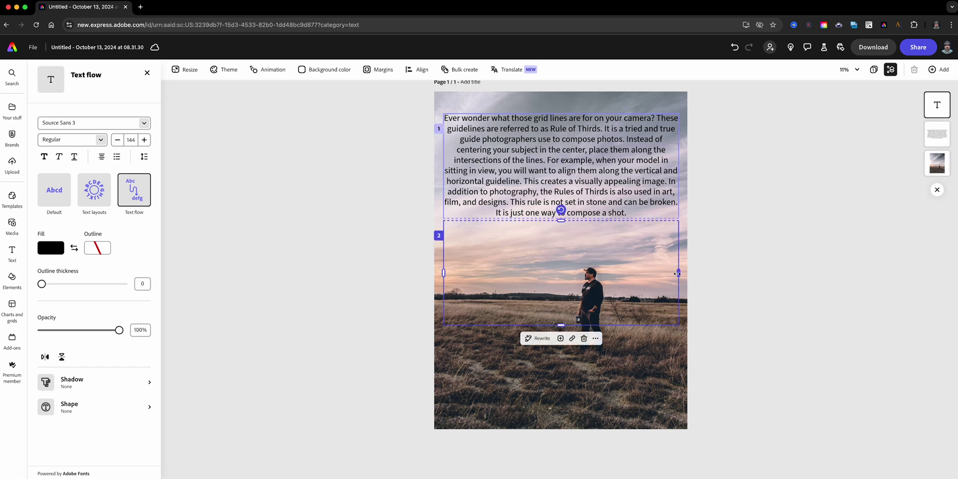
pyautogui.moveTo(678, 273); pyautogui.dragTo(564, 267)
pyautogui.moveTo(504, 327); pyautogui.dragTo(507, 284)
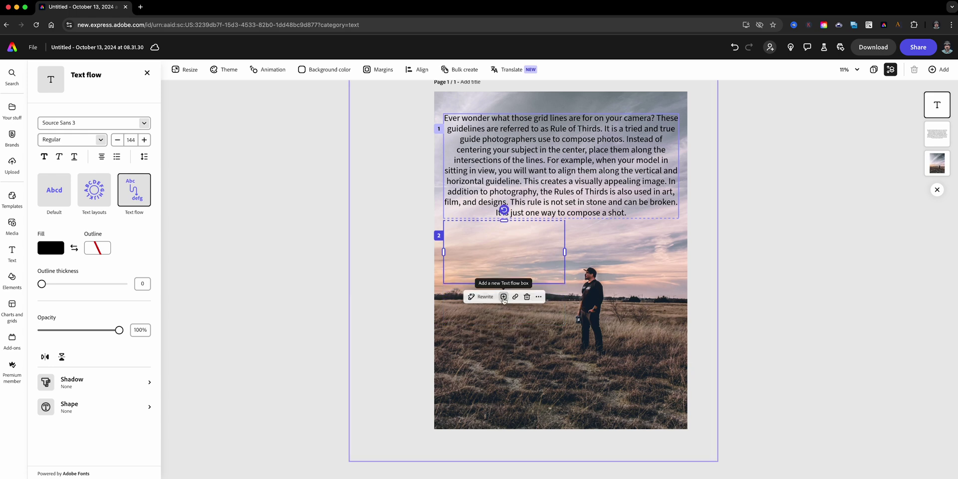
pyautogui.click(504, 297)
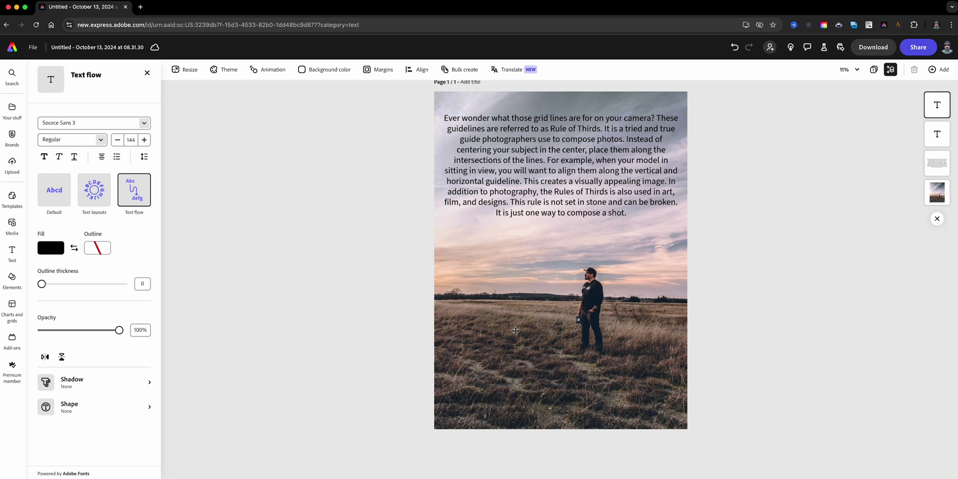
pyautogui.moveTo(514, 329); pyautogui.dragTo(514, 329)
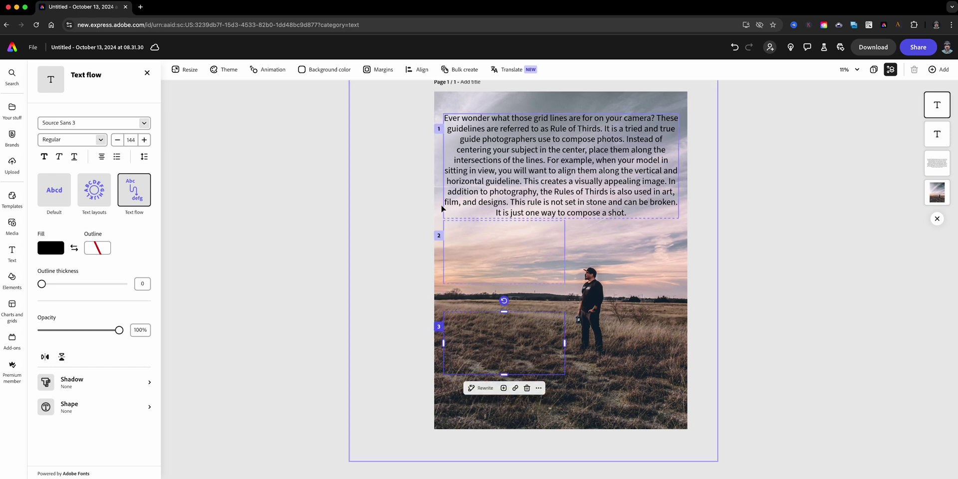
pyautogui.moveTo(494, 366); pyautogui.dragTo(501, 350)
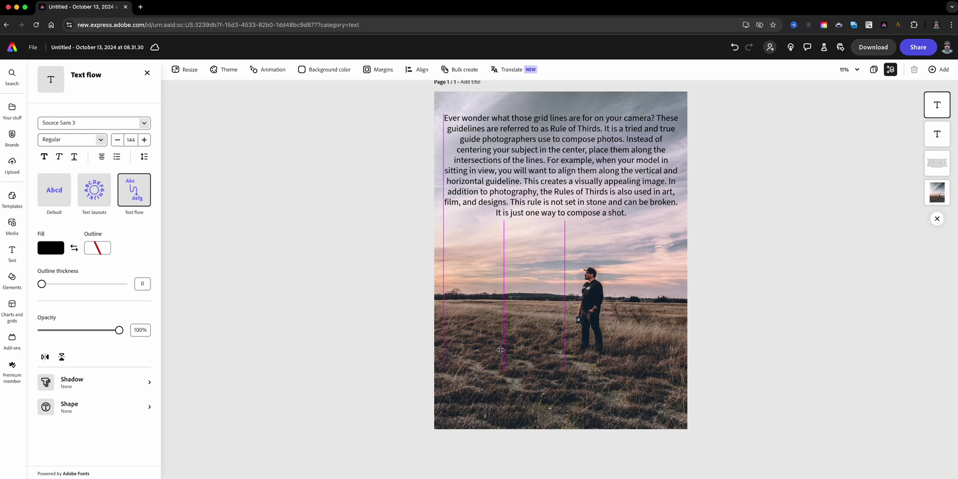
pyautogui.moveTo(502, 355); pyautogui.dragTo(504, 400)
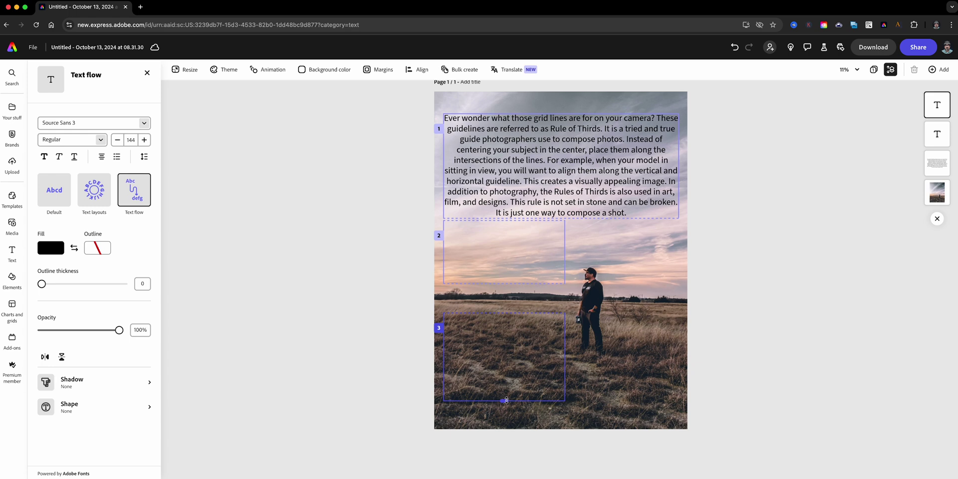
# Enlarge the background photo and shift it so the man sits further right.
pyautogui.click(594, 377)
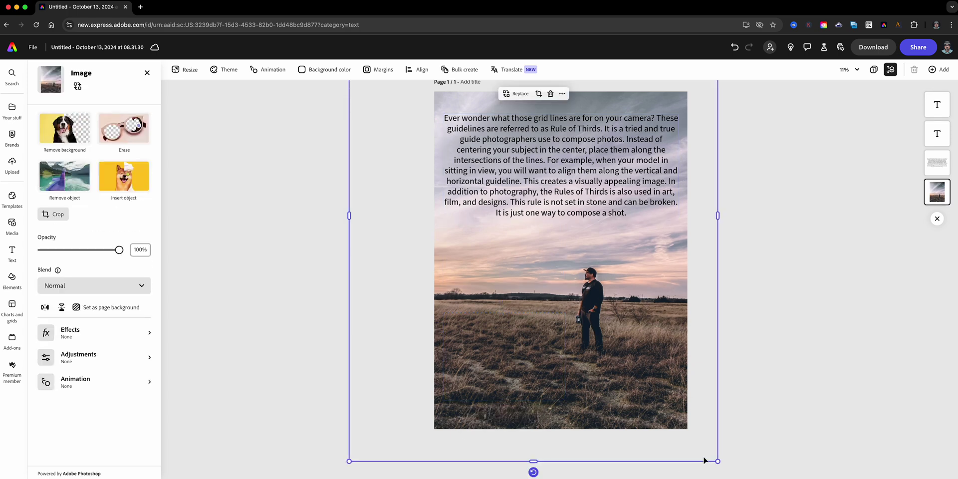
pyautogui.moveTo(718, 460); pyautogui.dragTo(768, 477)
pyautogui.moveTo(653, 349); pyautogui.dragTo(626, 291)
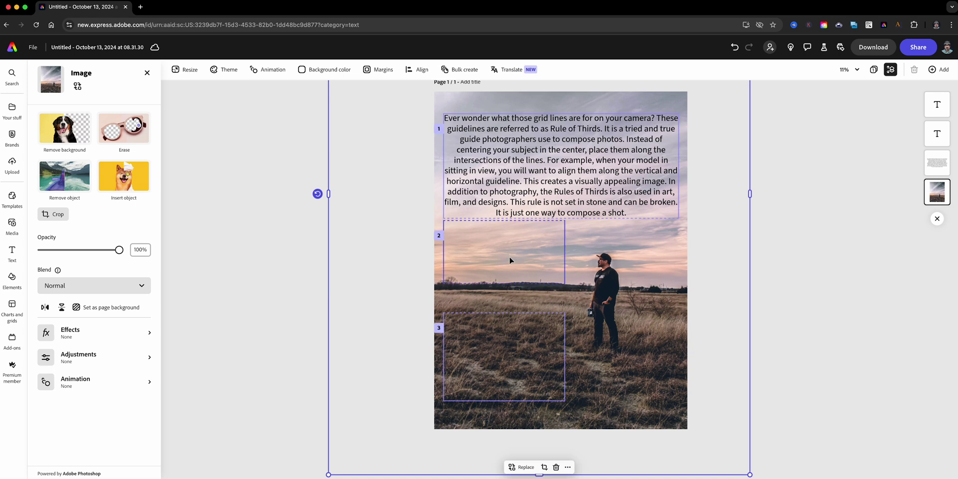
pyautogui.click(522, 194)
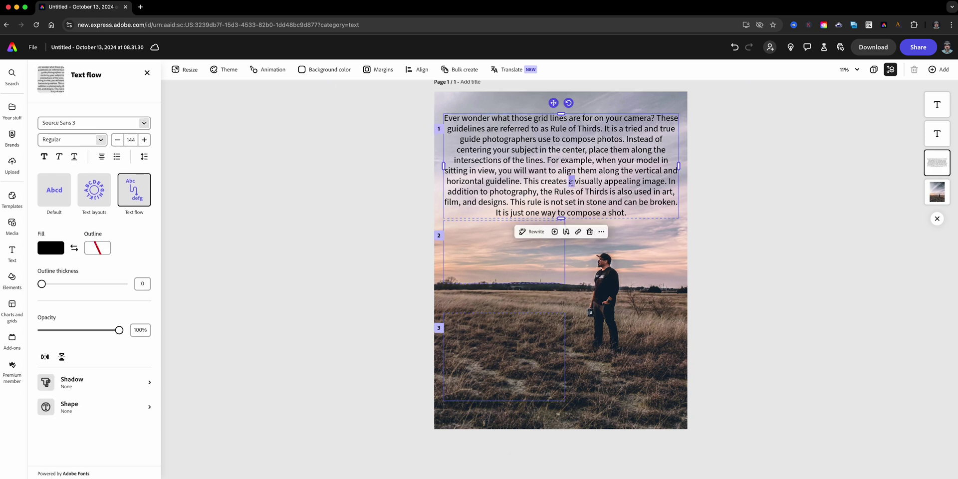
# Set the paragraph's font to Bebas Neue Pro SemiExpanded Bold.
pyautogui.doubleClick(556, 191)
pyautogui.click(127, 129)
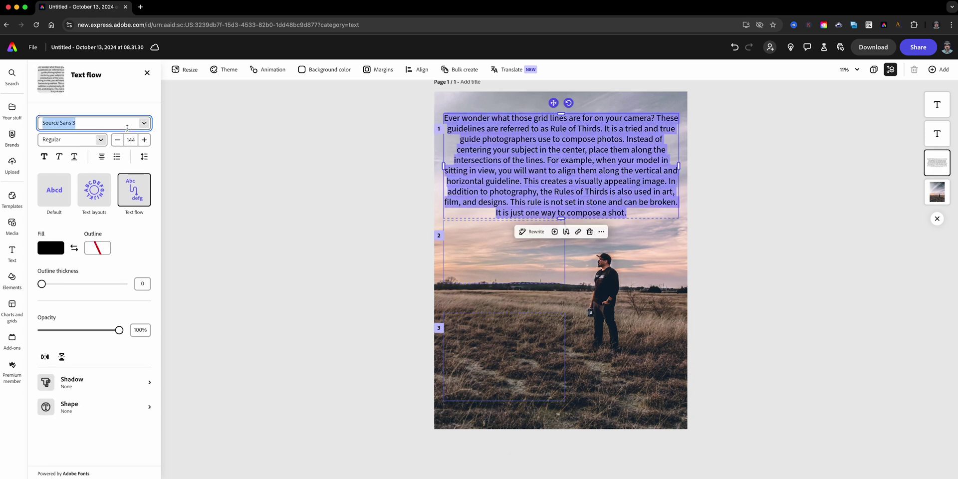
pyautogui.write('bebas')
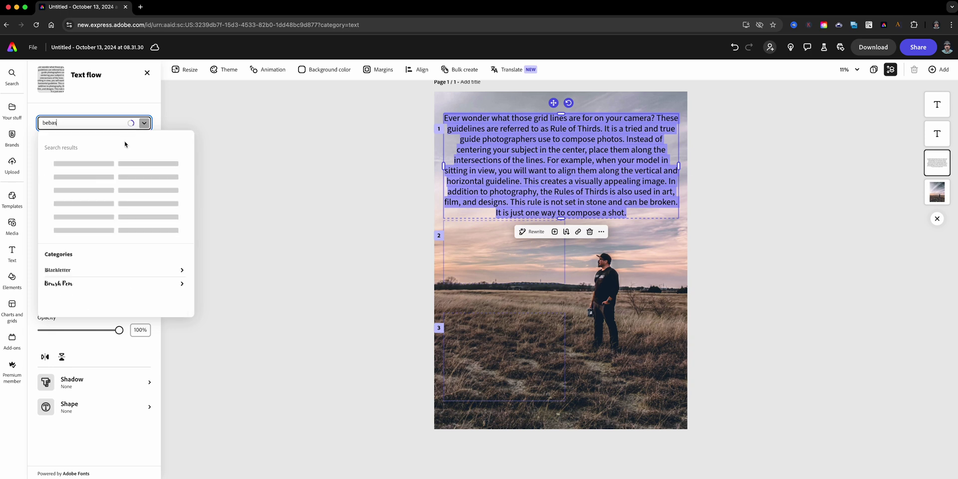
pyautogui.scroll(-3, 114, 284)
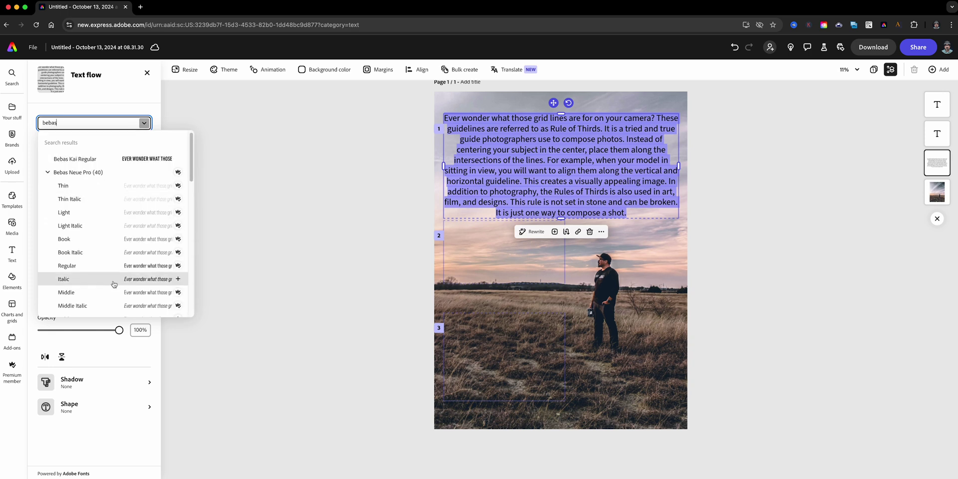
pyautogui.scroll(-8, 114, 284)
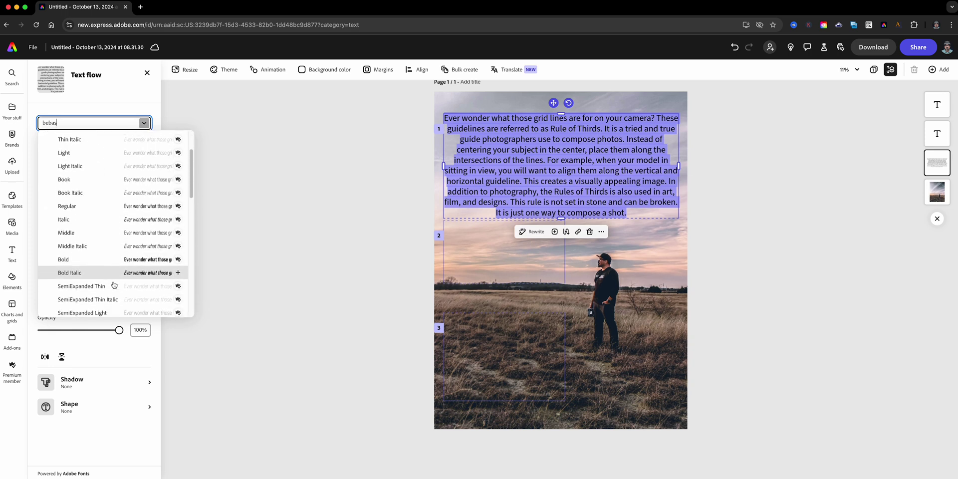
pyautogui.scroll(-3, 114, 285)
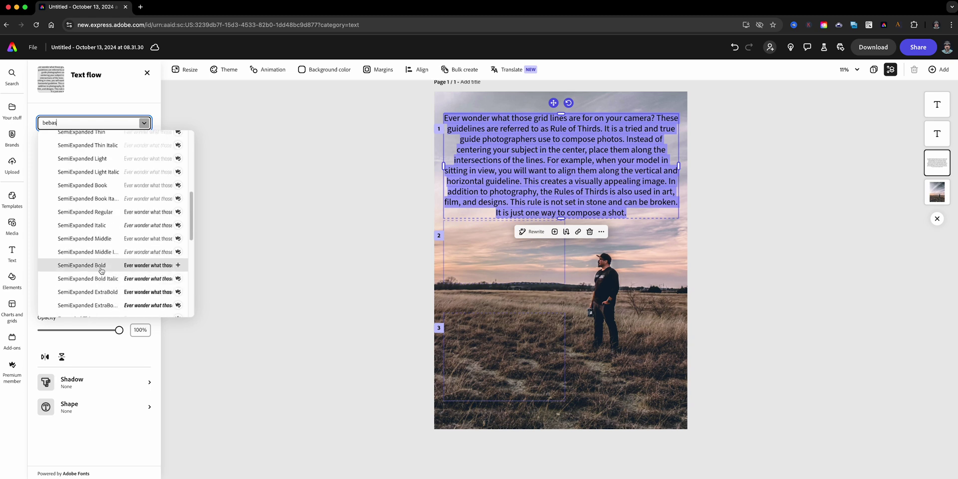
pyautogui.click(101, 271)
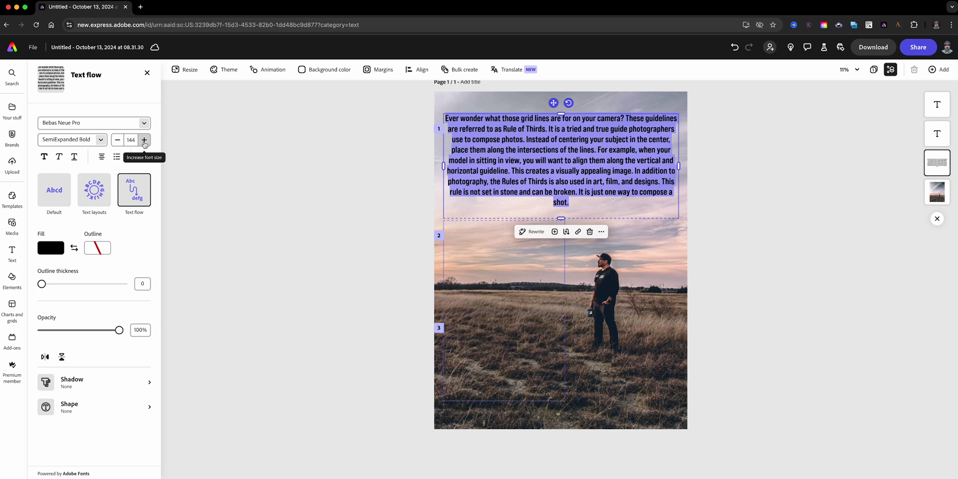
# Increase the paragraph size to 205 and left-align it.
pyautogui.click(145, 140)
pyautogui.click(144, 141)
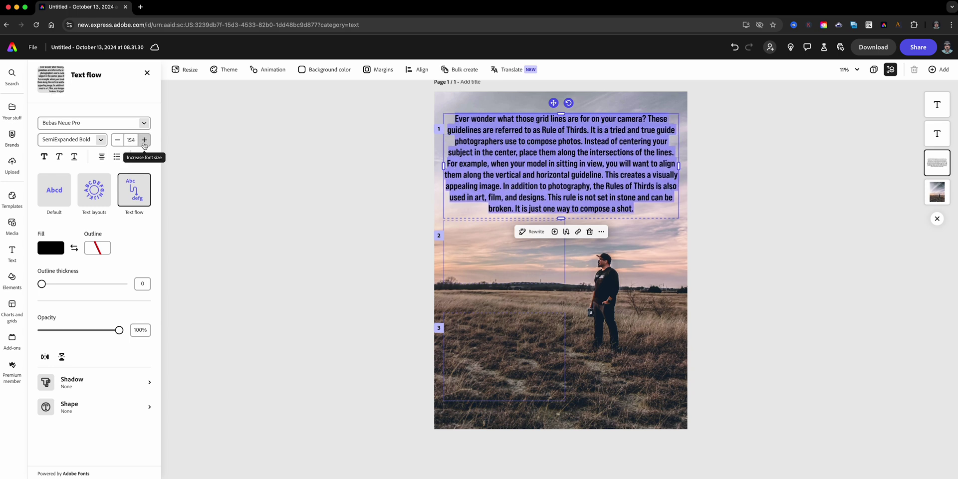
pyautogui.click(145, 140)
pyautogui.click(144, 140)
pyautogui.click(144, 140)
pyautogui.click(144, 140)
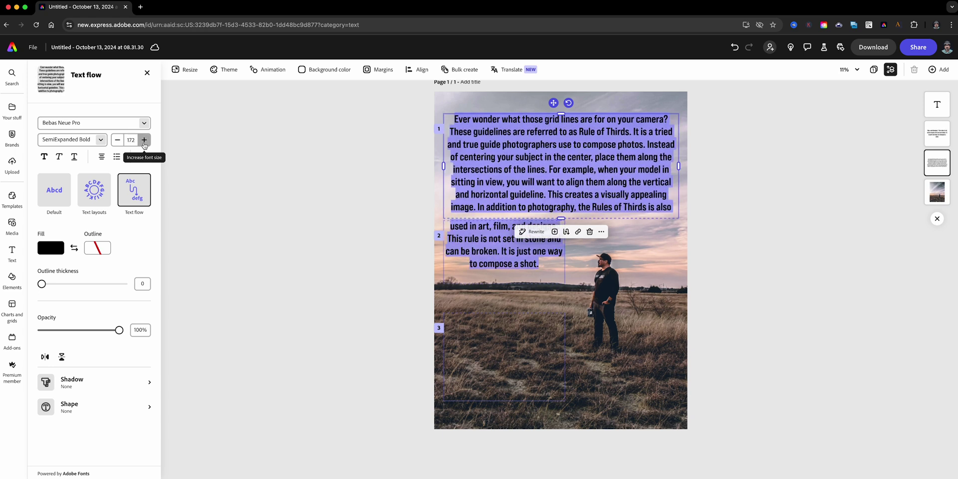
pyautogui.click(144, 140)
pyautogui.click(144, 140)
pyautogui.click(144, 141)
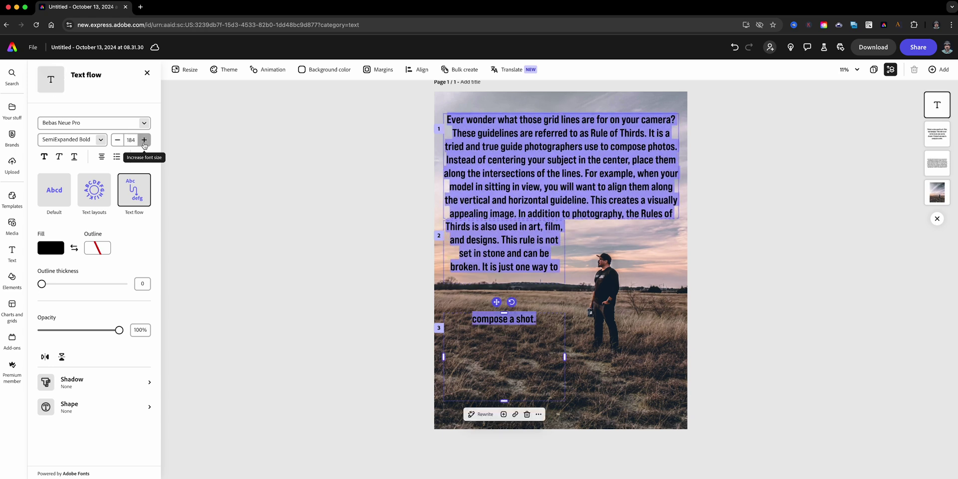
pyautogui.click(145, 140)
pyautogui.click(144, 140)
pyautogui.click(144, 140)
pyautogui.click(144, 140)
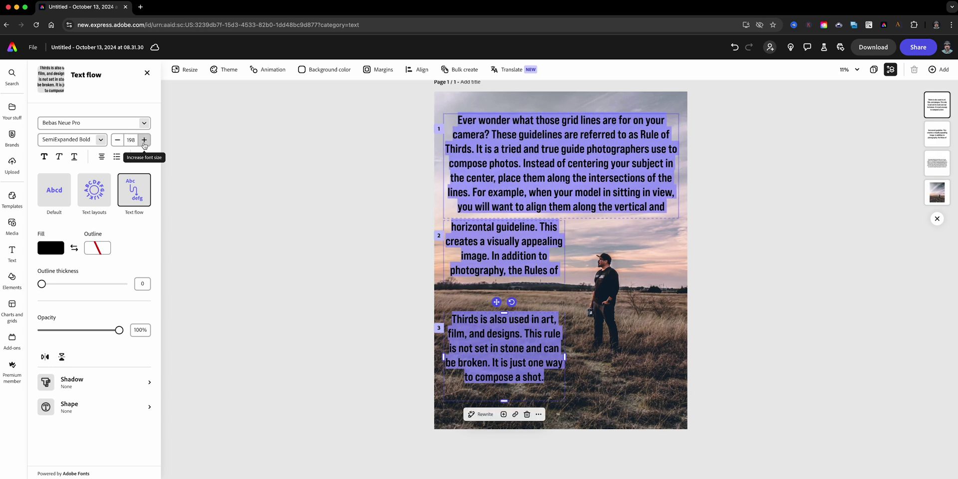
pyautogui.click(144, 140)
pyautogui.click(145, 140)
pyautogui.click(145, 140)
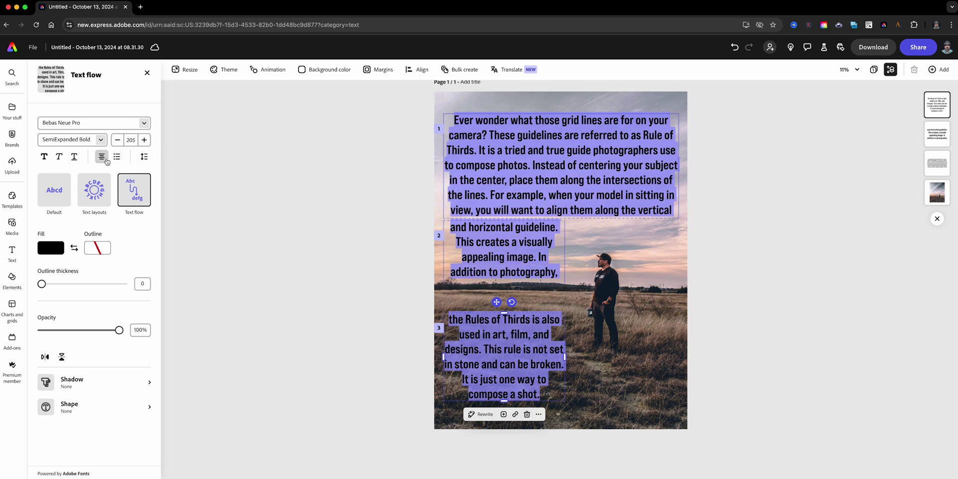
pyautogui.click(102, 157)
pyautogui.click(102, 158)
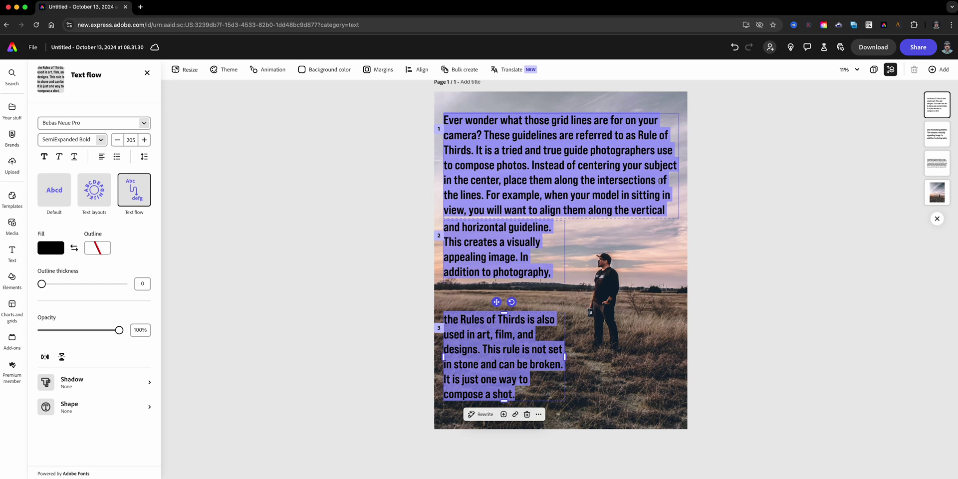
# Narrow the first text box and line up the second box's left edge with it.
pyautogui.click(632, 195)
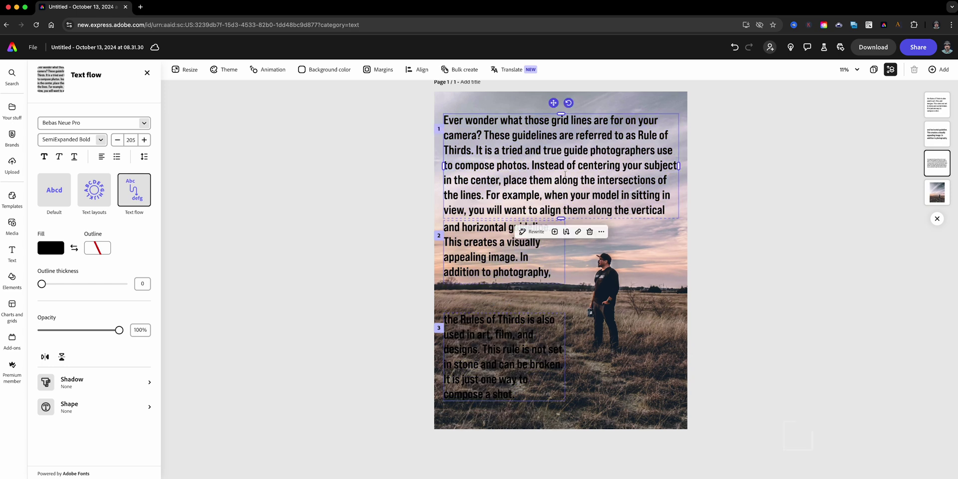
pyautogui.moveTo(444, 166); pyautogui.dragTo(454, 167)
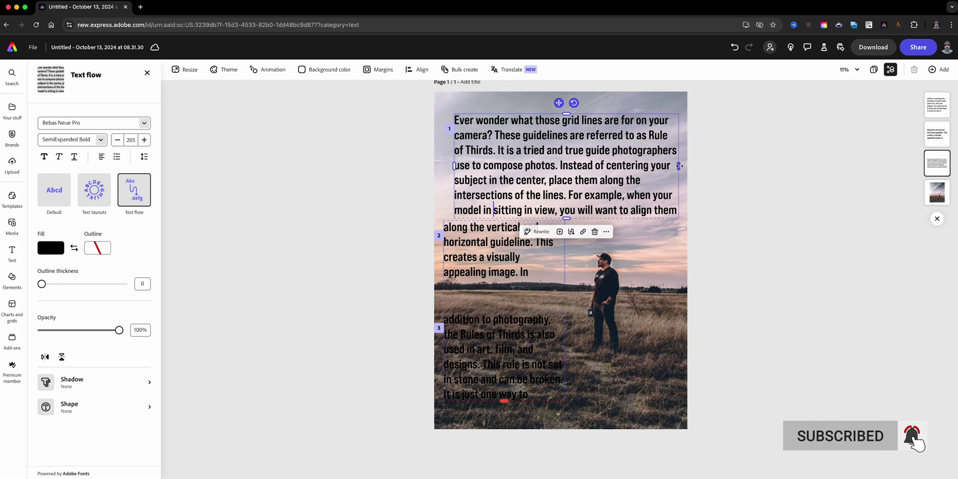
pyautogui.moveTo(679, 166); pyautogui.dragTo(668, 165)
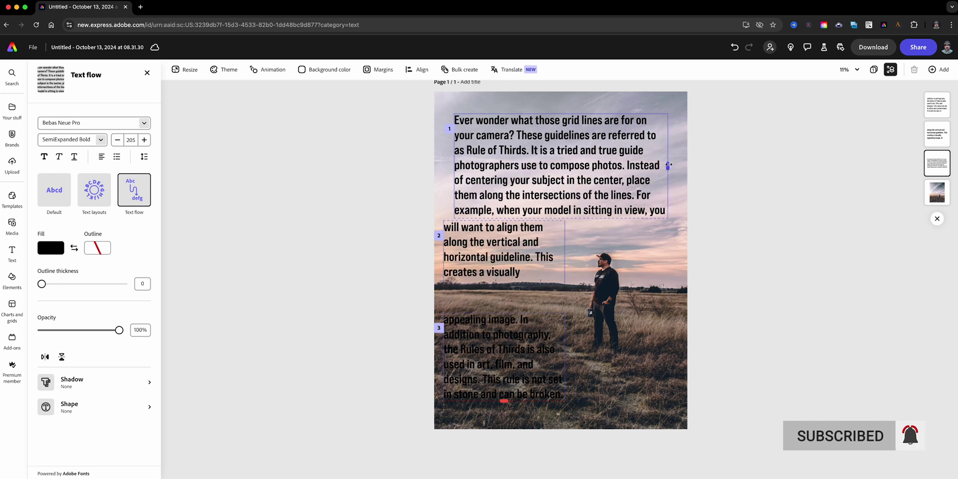
pyautogui.click(503, 258)
pyautogui.moveTo(446, 255); pyautogui.dragTo(455, 256)
pyautogui.click(573, 206)
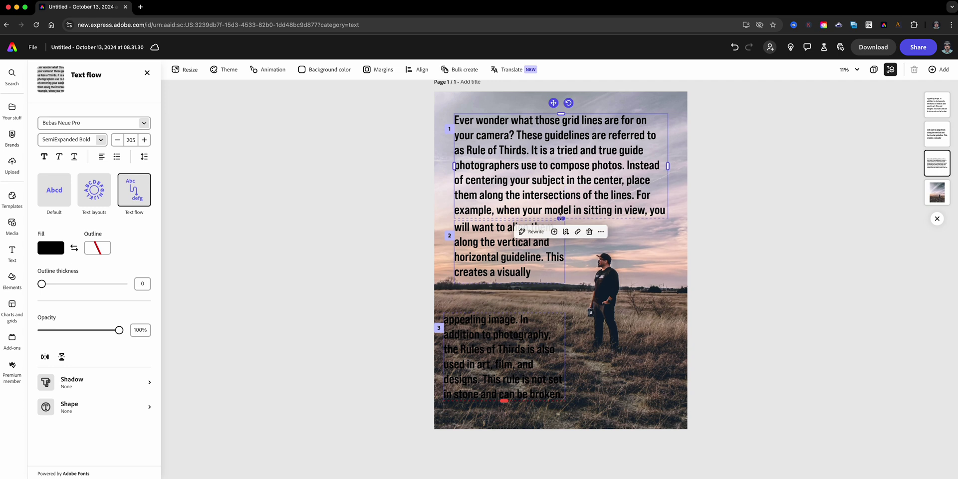
pyautogui.moveTo(561, 217); pyautogui.dragTo(564, 205)
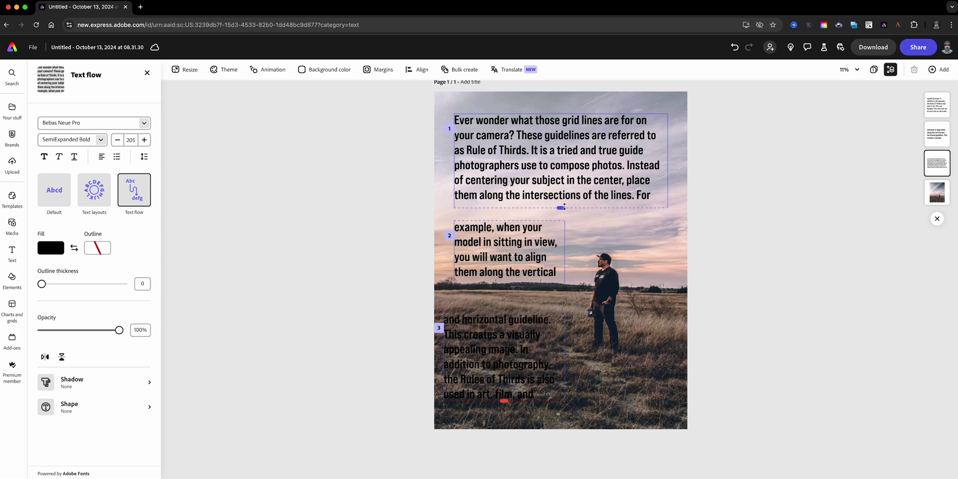
pyautogui.click(526, 258)
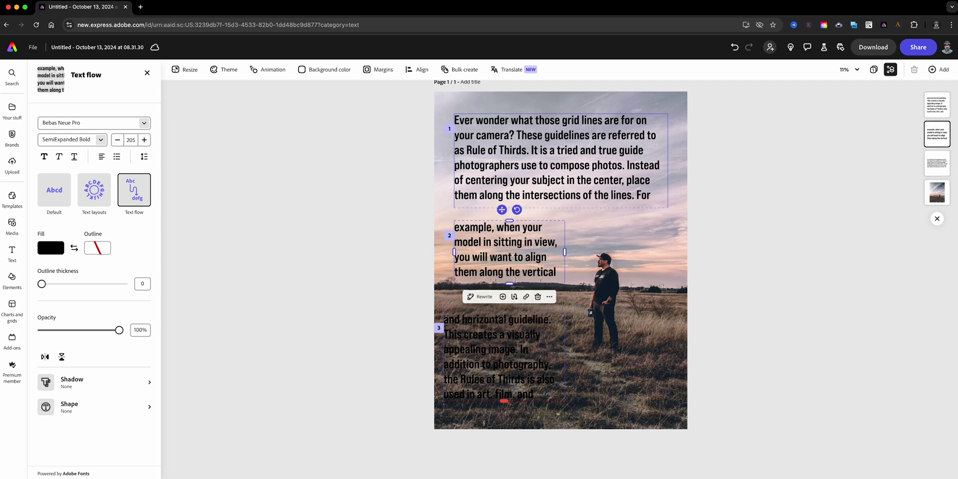
pyautogui.moveTo(511, 279); pyautogui.dragTo(511, 279)
# Align the third box's left edge and make it taller to show more text.
pyautogui.click(447, 351)
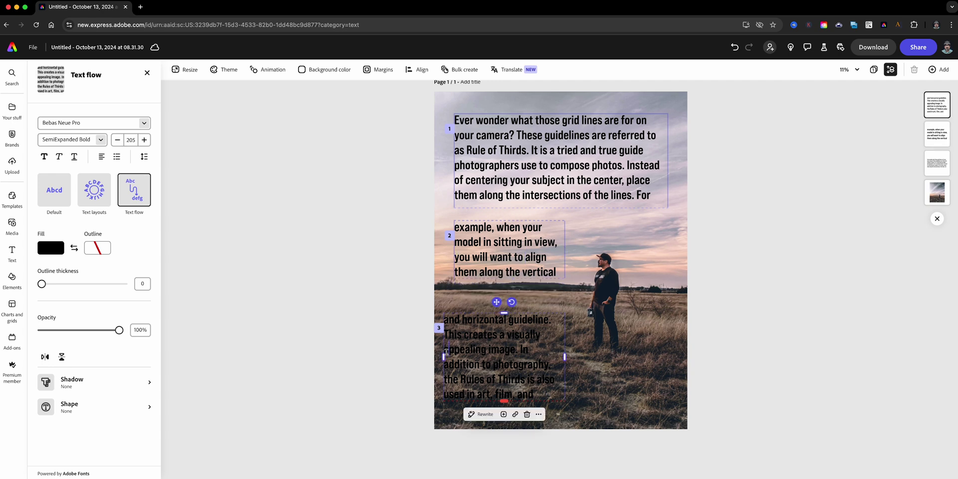
pyautogui.moveTo(443, 357); pyautogui.dragTo(454, 356)
pyautogui.moveTo(508, 313); pyautogui.dragTo(510, 303)
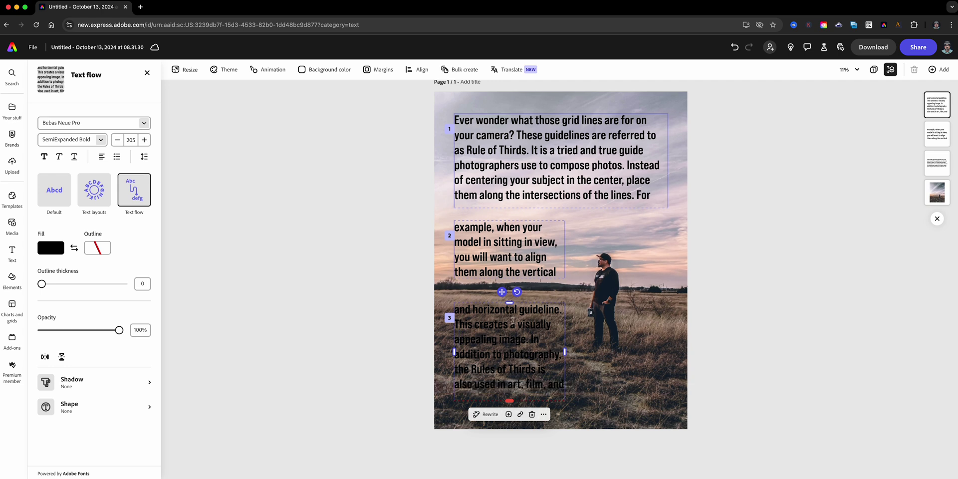
pyautogui.moveTo(509, 302); pyautogui.dragTo(509, 299)
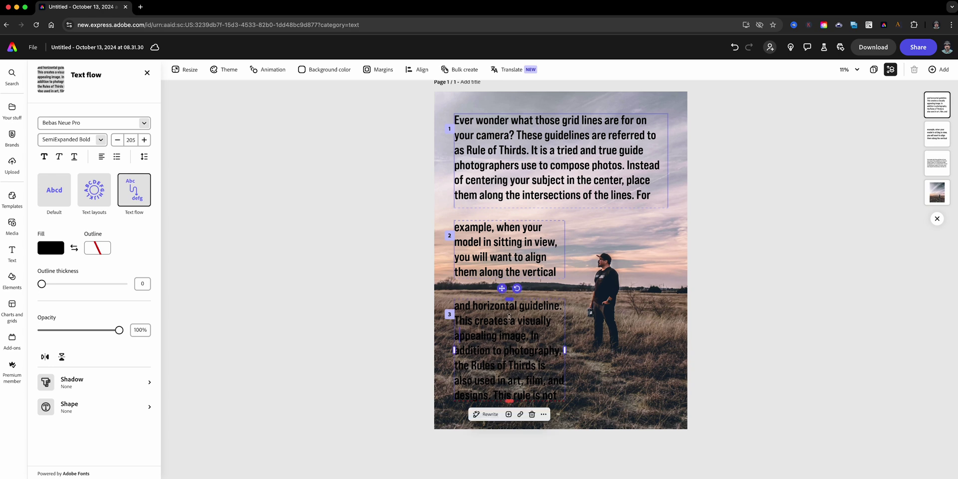
pyautogui.moveTo(512, 401); pyautogui.dragTo(513, 420)
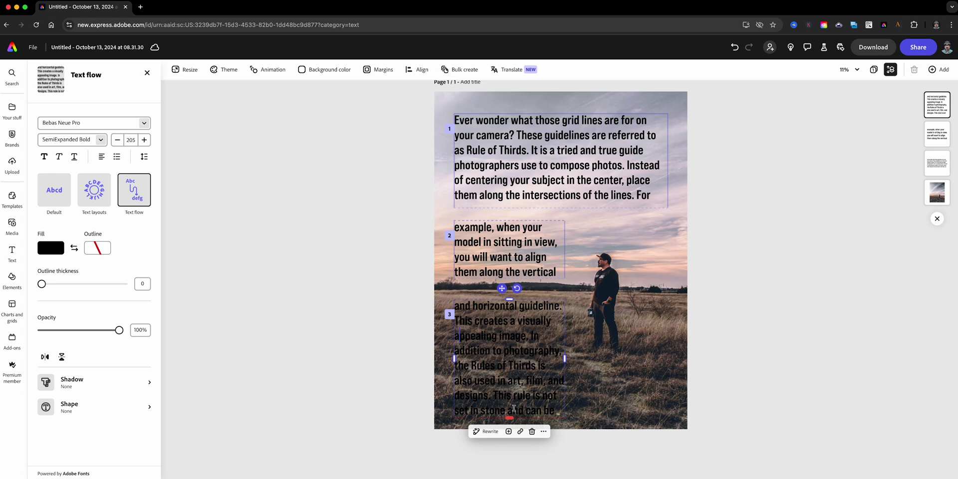
# Step the font size down to 192, back up to 193, and set line spacing to 1.18.
pyautogui.click(117, 140)
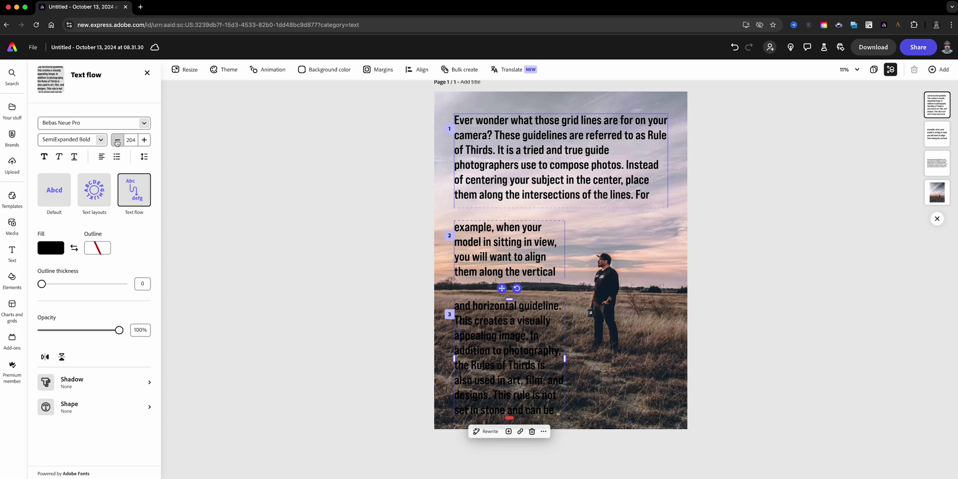
pyautogui.click(116, 140)
pyautogui.click(116, 141)
pyautogui.click(117, 140)
pyautogui.click(117, 142)
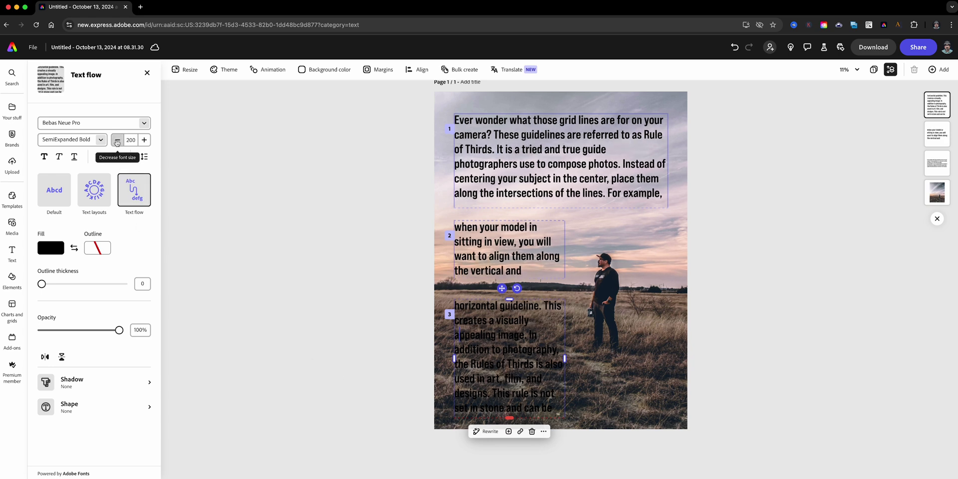
pyautogui.click(117, 141)
pyautogui.click(117, 142)
pyautogui.click(117, 142)
pyautogui.click(116, 142)
pyautogui.click(117, 142)
pyautogui.click(117, 141)
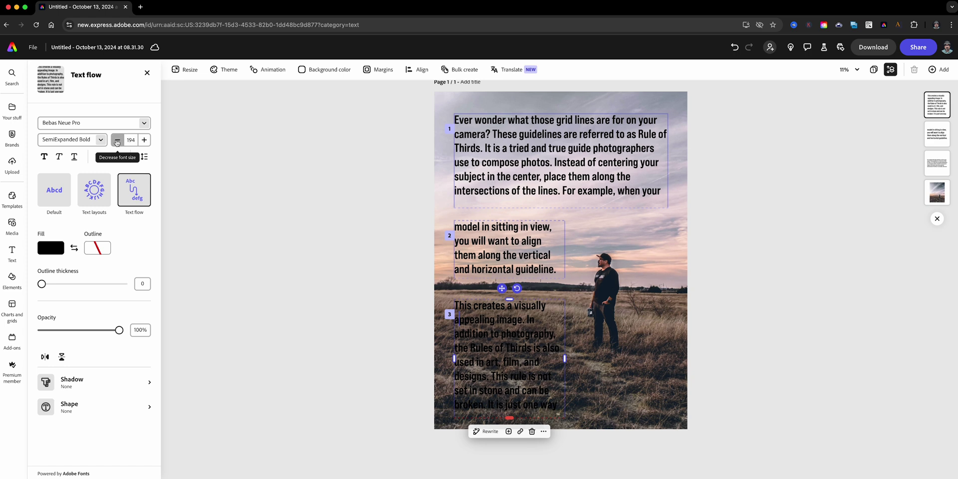
pyautogui.click(117, 141)
pyautogui.click(117, 142)
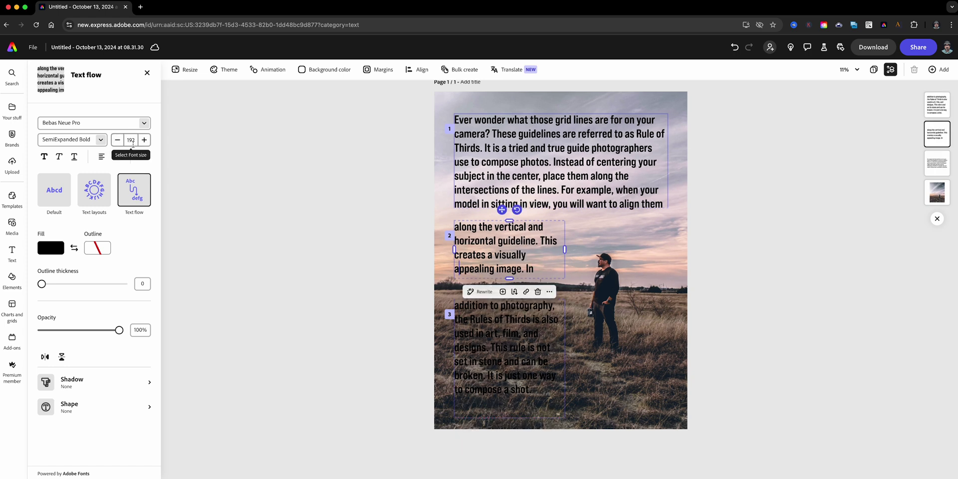
pyautogui.click(144, 140)
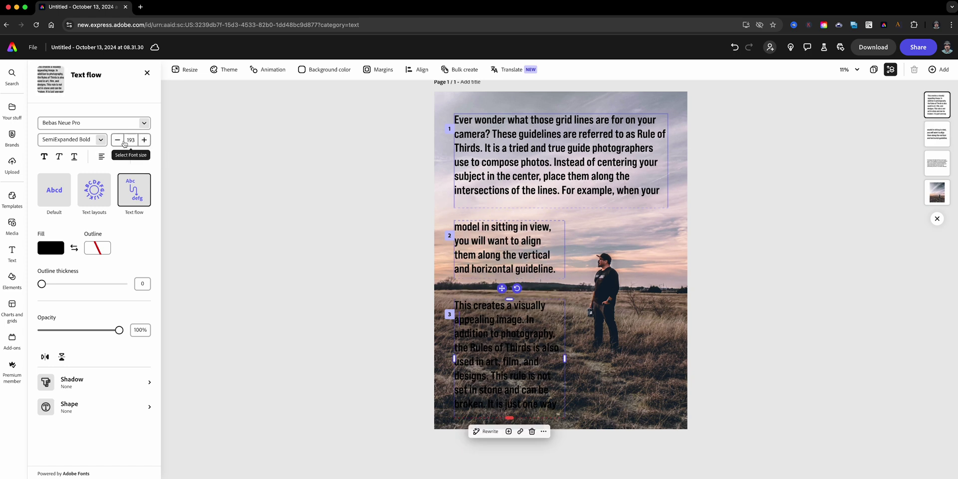
pyautogui.click(144, 158)
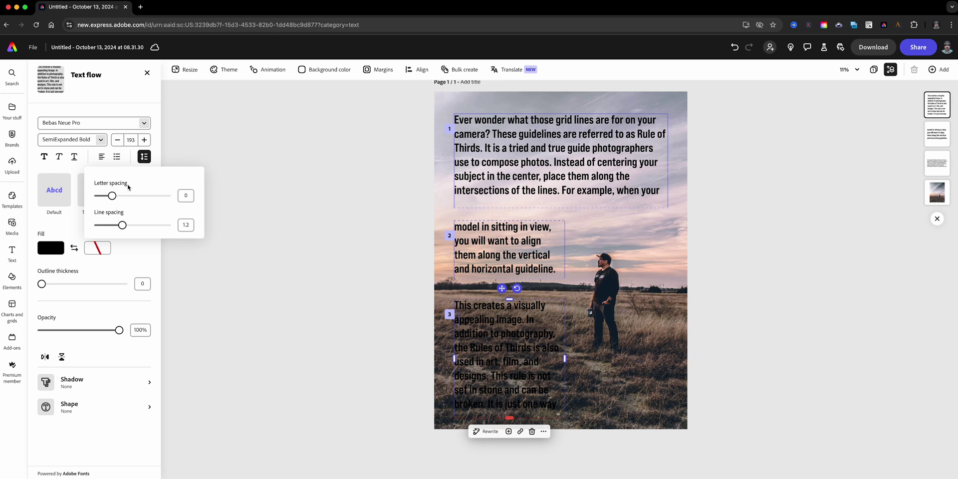
pyautogui.moveTo(123, 226); pyautogui.dragTo(121, 225)
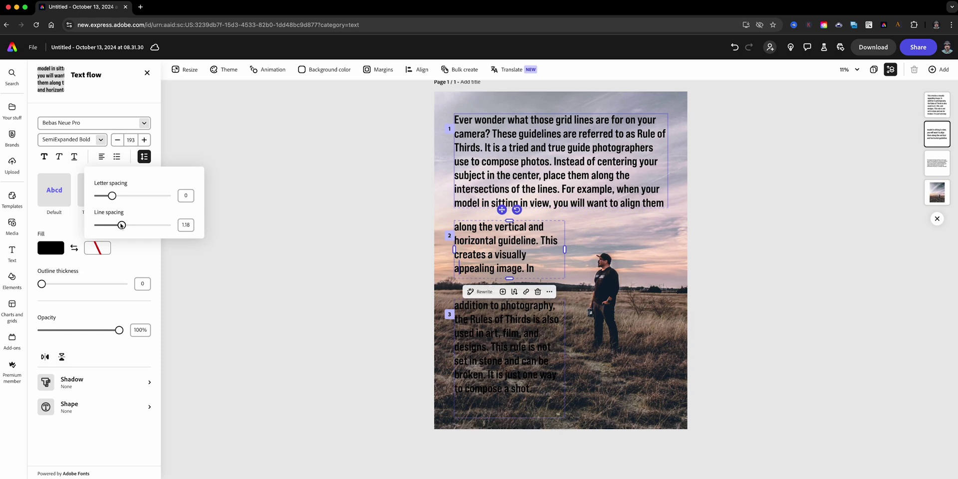
# Shorten the third text box from the bottom and move it slightly lower.
pyautogui.click(489, 382)
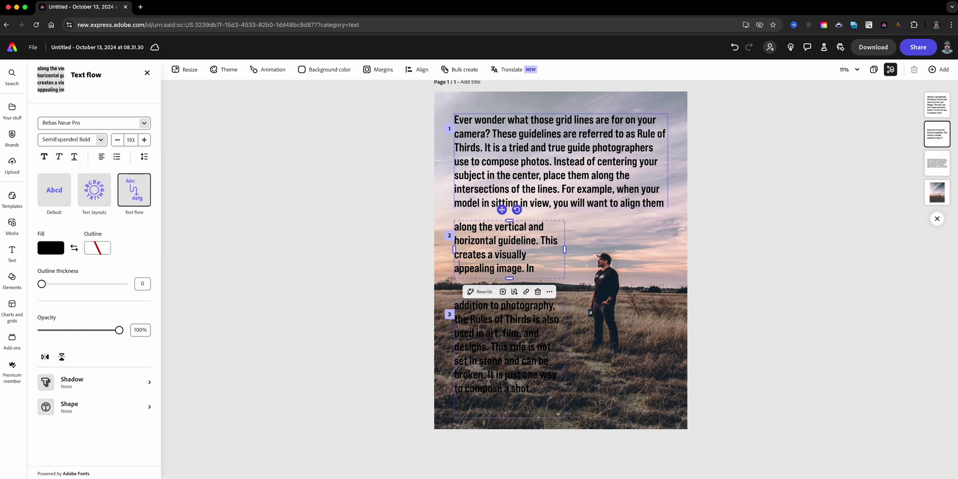
pyautogui.moveTo(510, 416); pyautogui.dragTo(513, 396)
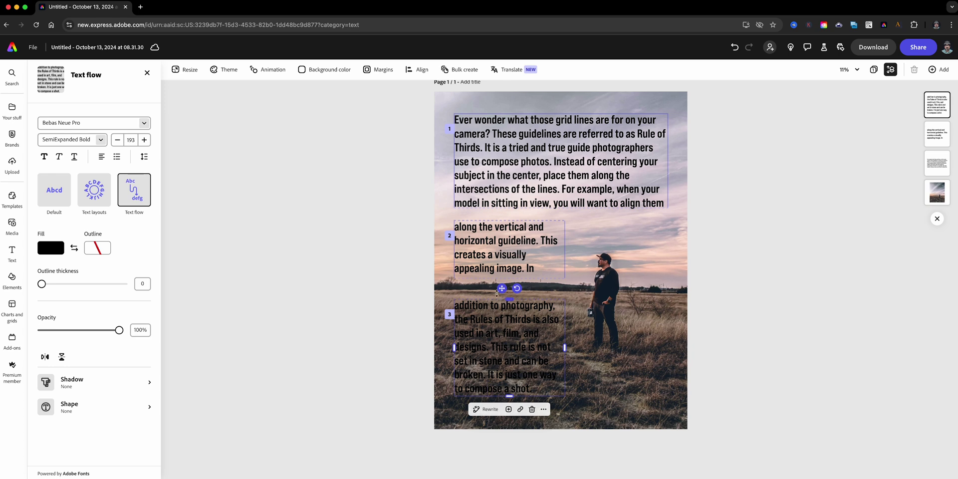
pyautogui.moveTo(501, 288)
pyautogui.mouseDown()
pyautogui.moveTo(499, 309)
pyautogui.moveTo(501, 296)
pyautogui.mouseUp()
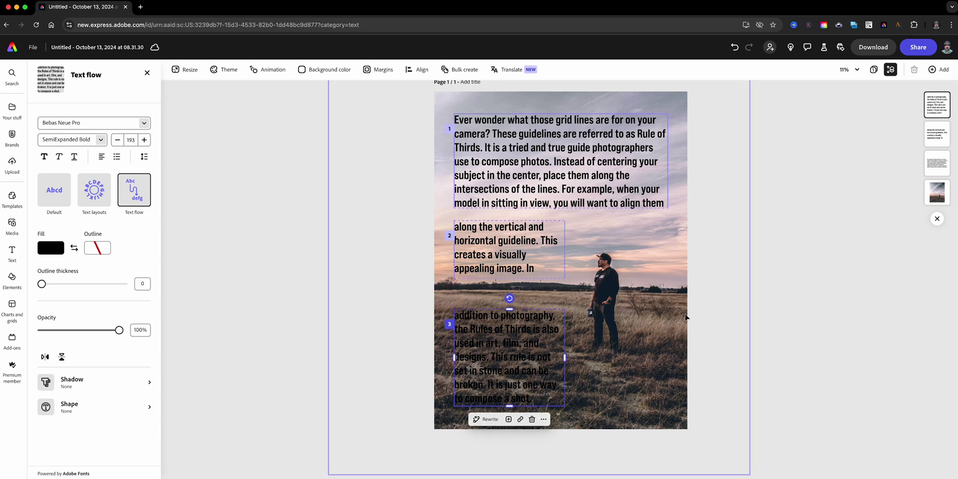
# Reposition the background photo of the man on the page.
pyautogui.click(718, 443)
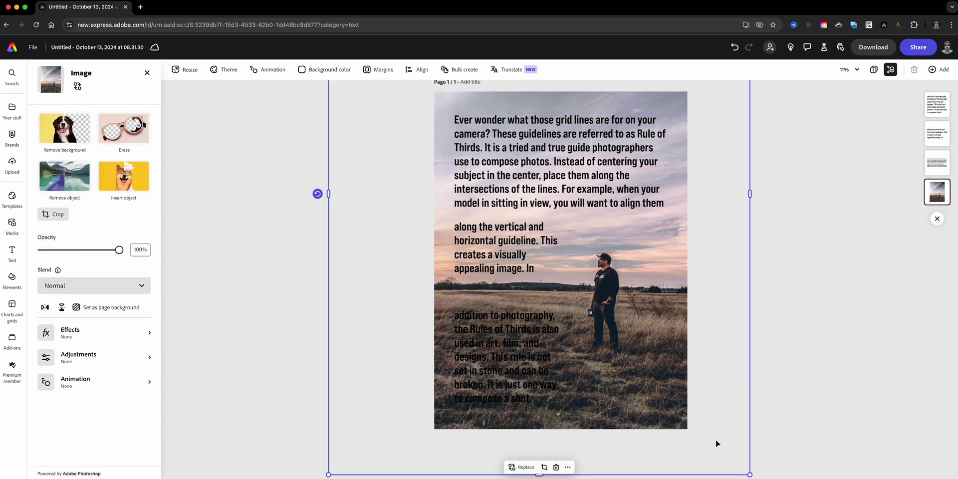
pyautogui.click(746, 477)
pyautogui.click(689, 418)
pyautogui.moveTo(747, 472); pyautogui.dragTo(637, 319)
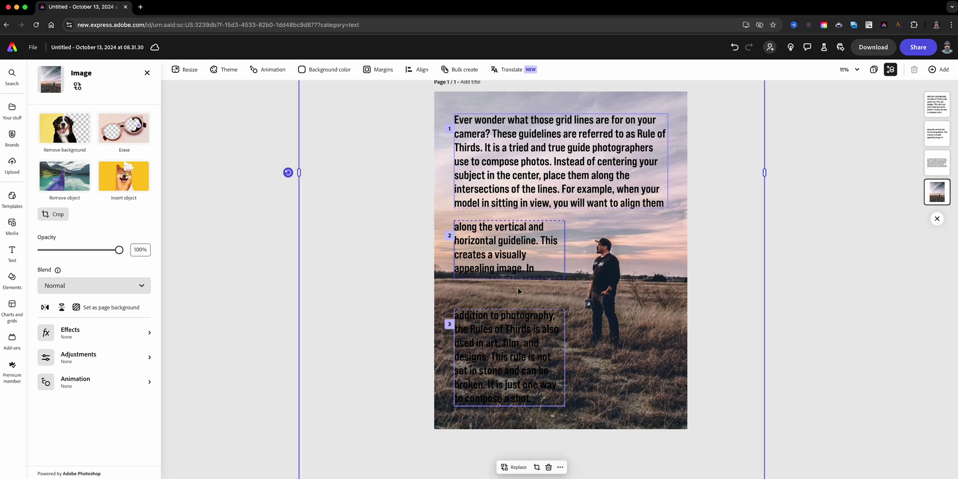
pyautogui.moveTo(602, 311); pyautogui.dragTo(605, 324)
# Widen the second text box and adjust the third box's position and height.
pyautogui.click(517, 270)
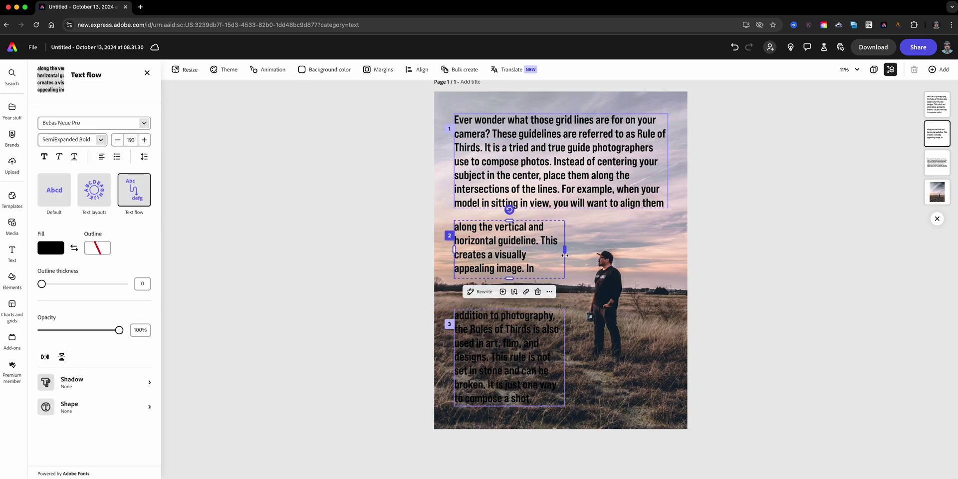
pyautogui.moveTo(565, 249); pyautogui.dragTo(575, 254)
pyautogui.moveTo(539, 332); pyautogui.dragTo(539, 330)
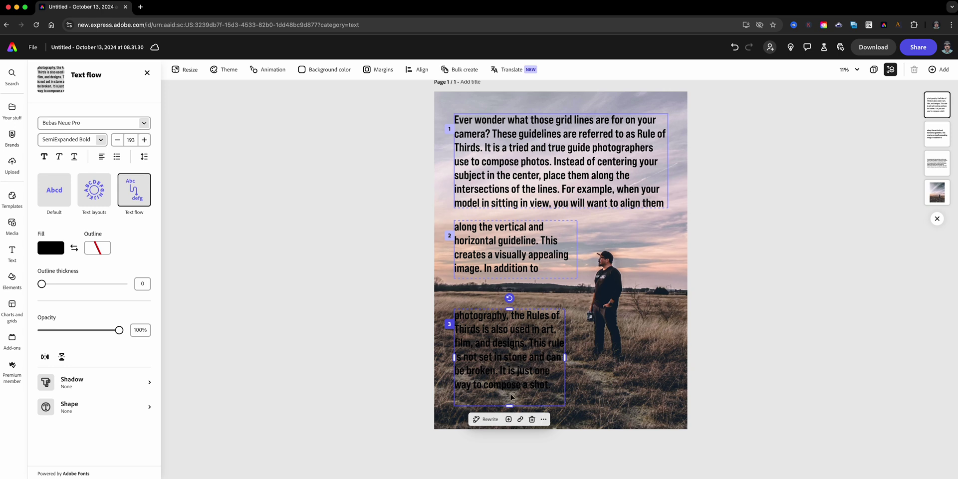
pyautogui.moveTo(510, 405); pyautogui.dragTo(509, 396)
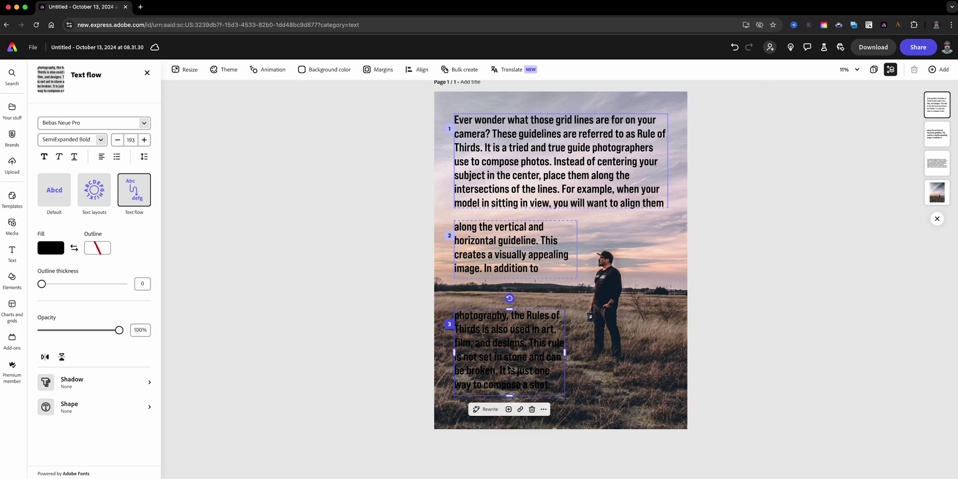
pyautogui.moveTo(513, 342); pyautogui.dragTo(513, 348)
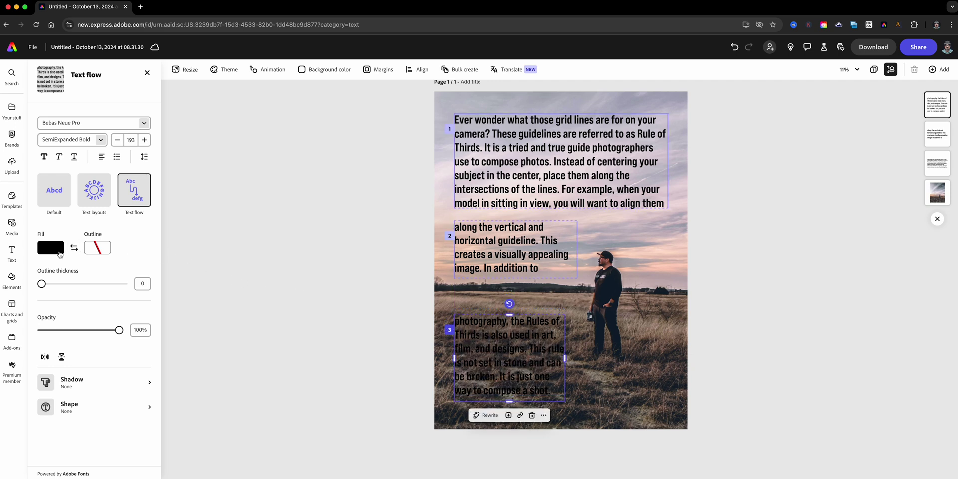
pyautogui.click(54, 252)
# Try a white fill on the whole paragraph, then revert it to black.
pyautogui.click(99, 238)
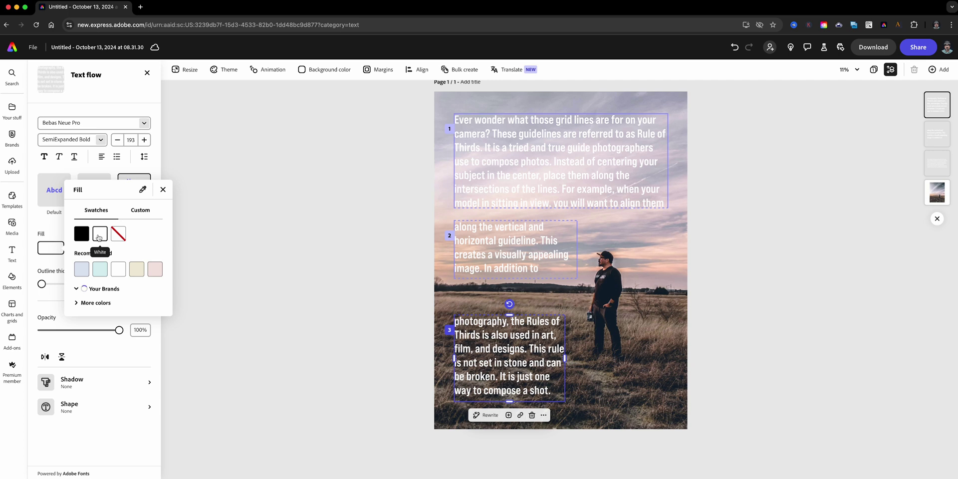
pyautogui.click(48, 254)
pyautogui.click(57, 248)
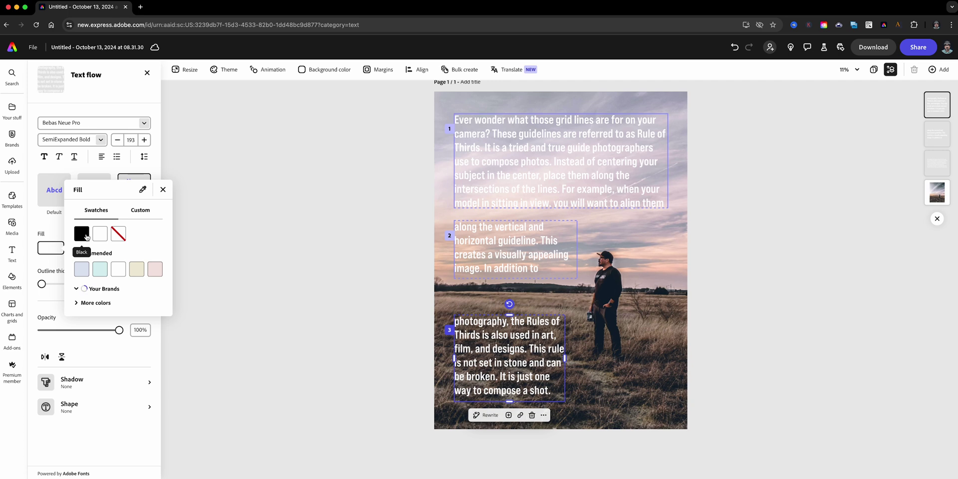
pyautogui.click(82, 233)
pyautogui.click(472, 351)
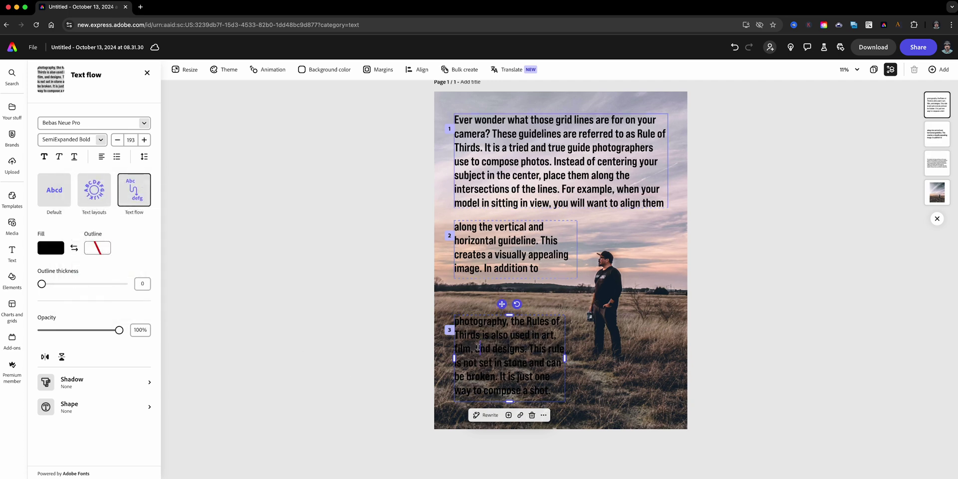
# Highlight all the text in the third box and give it a white fill.
pyautogui.hotkey('ctrl', 'a')
pyautogui.click(479, 348)
pyautogui.moveTo(551, 393); pyautogui.dragTo(454, 324)
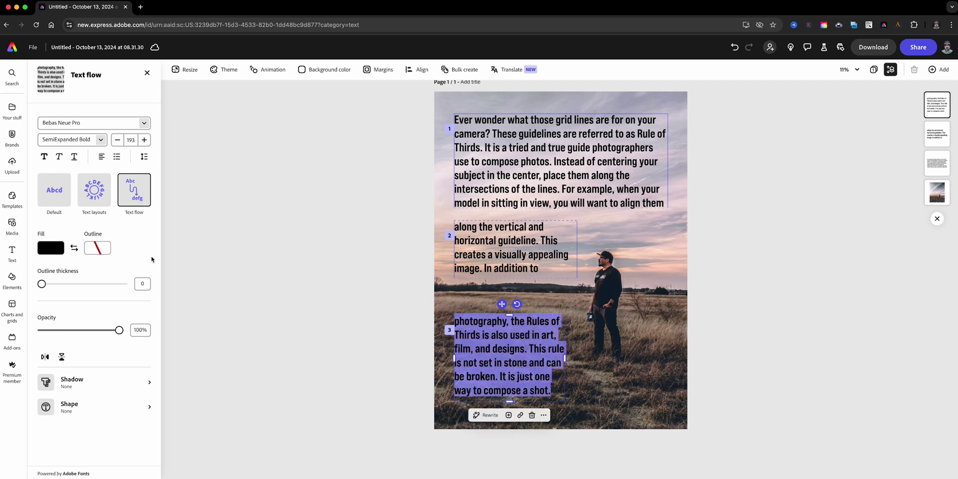
pyautogui.click(52, 249)
pyautogui.click(94, 237)
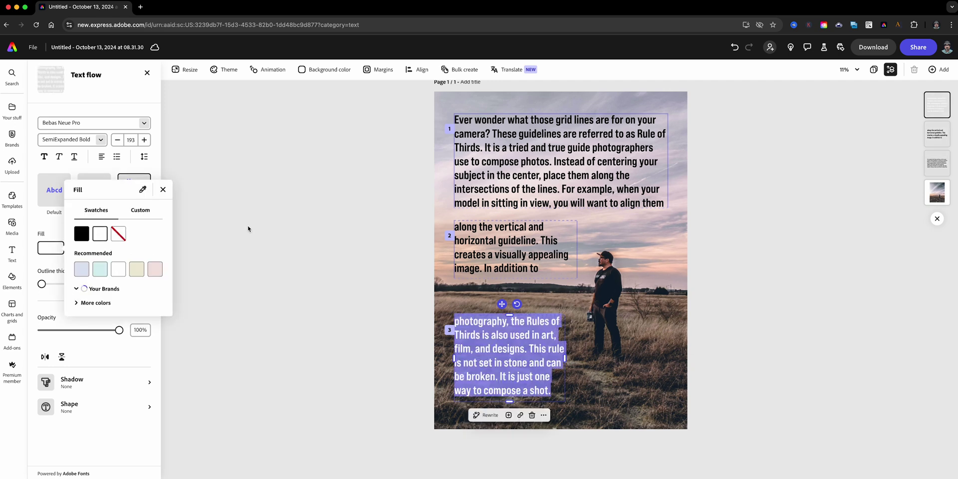
pyautogui.click(265, 236)
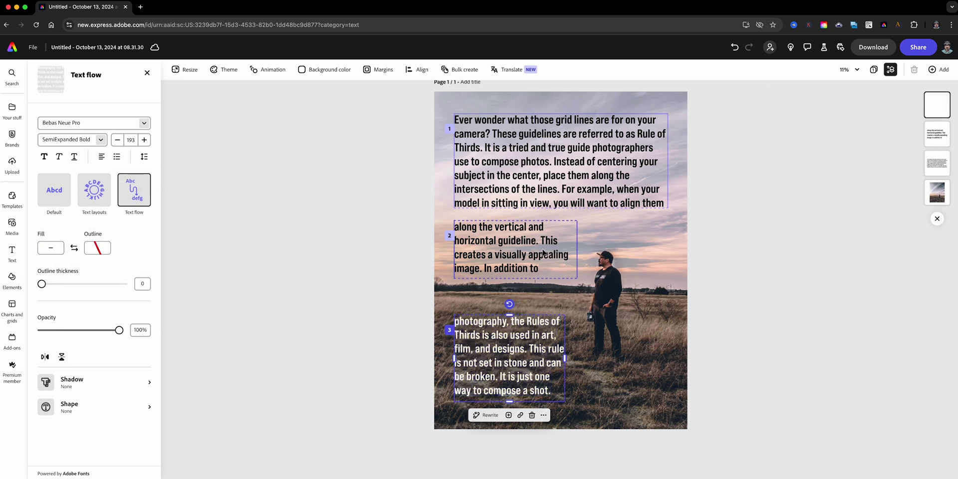
# Add a fourth linked box and narrow the third box so text flows into it.
pyautogui.click(509, 415)
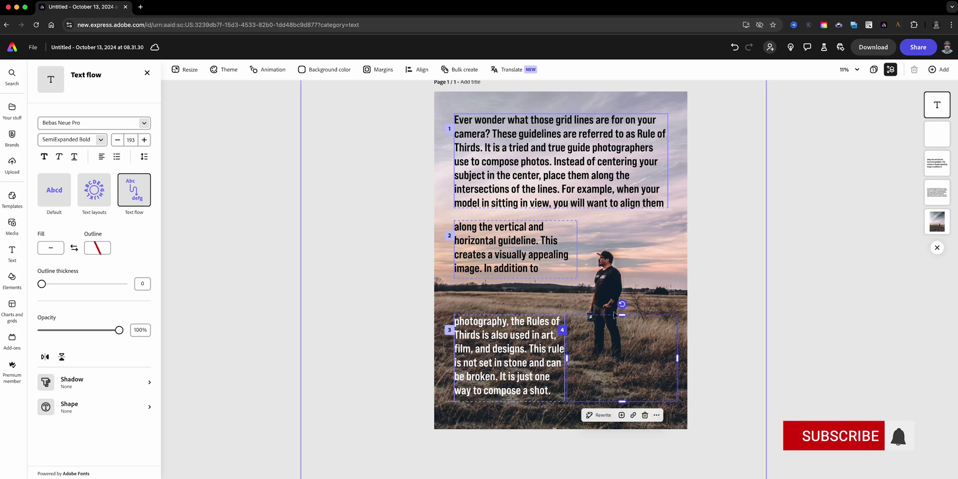
pyautogui.moveTo(614, 313); pyautogui.dragTo(569, 388)
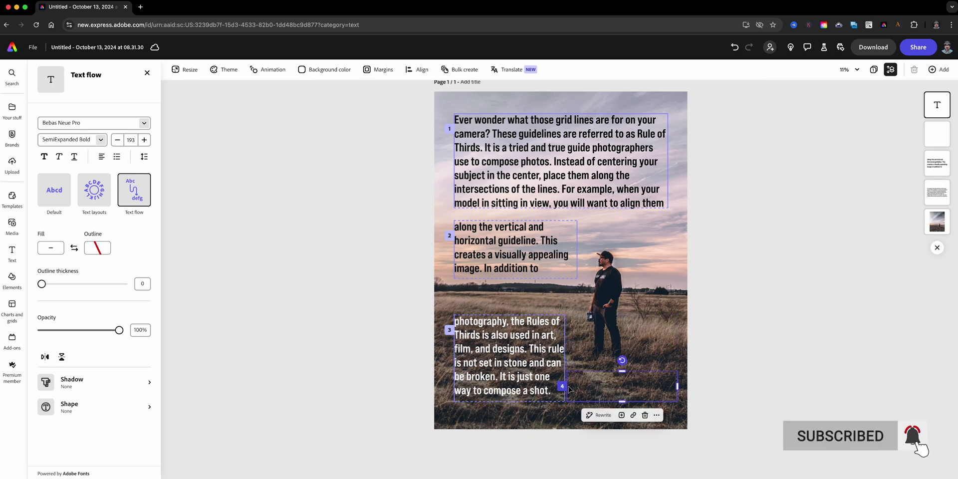
pyautogui.moveTo(678, 385); pyautogui.dragTo(648, 385)
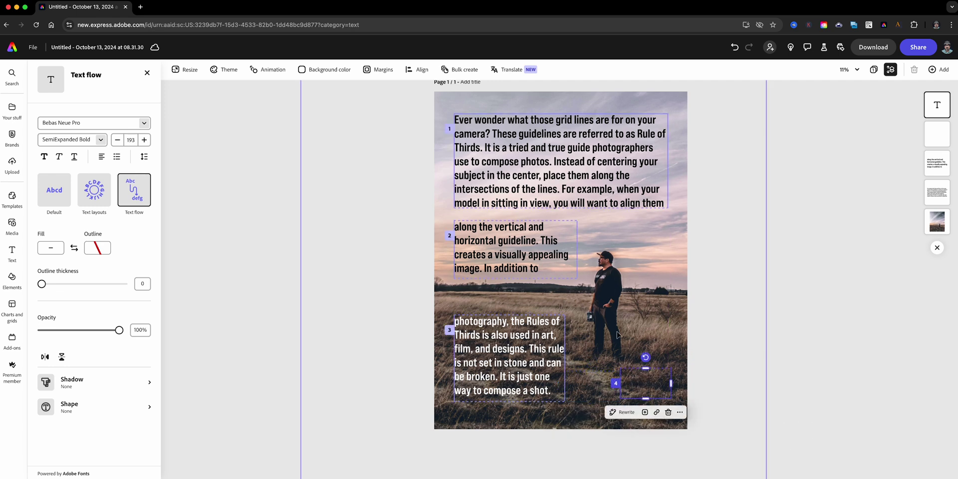
pyautogui.click(542, 378)
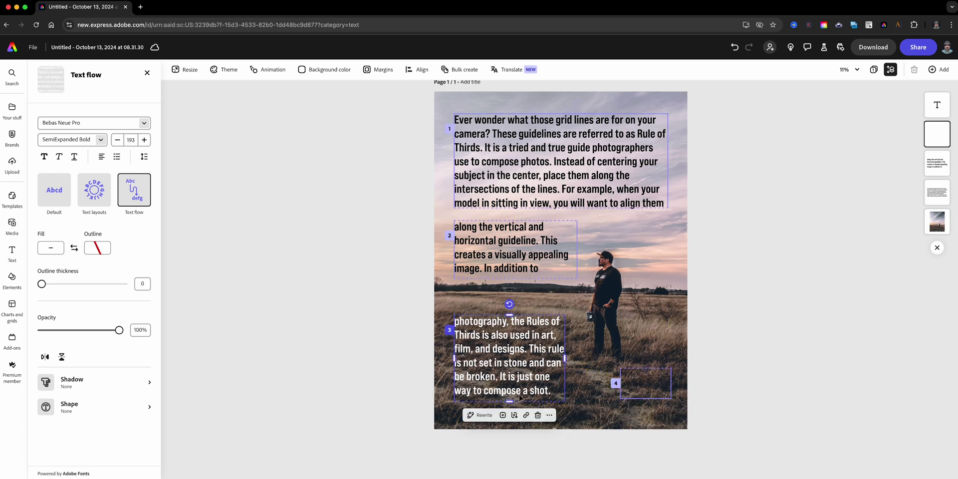
pyautogui.moveTo(510, 401)
pyautogui.mouseDown()
pyautogui.moveTo(510, 378)
pyautogui.moveTo(511, 389)
pyautogui.mouseUp()
pyautogui.moveTo(565, 357); pyautogui.dragTo(541, 357)
# Move the photo of the man left and narrow the second text box.
pyautogui.click(618, 329)
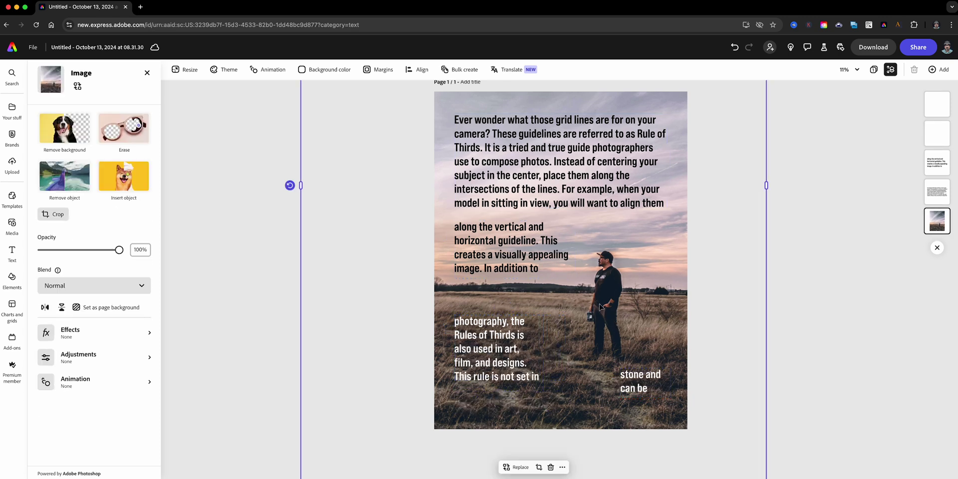
pyautogui.moveTo(600, 306); pyautogui.dragTo(568, 305)
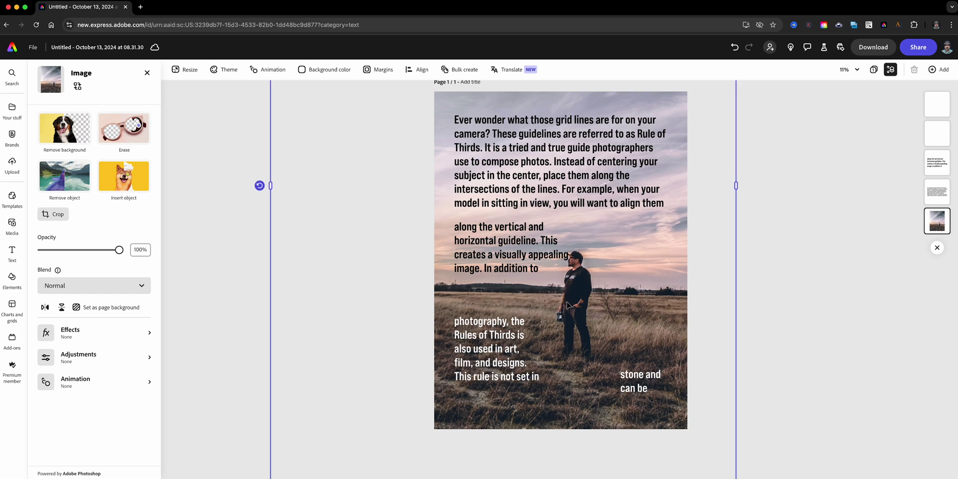
pyautogui.click(561, 265)
pyautogui.moveTo(569, 249); pyautogui.dragTo(554, 251)
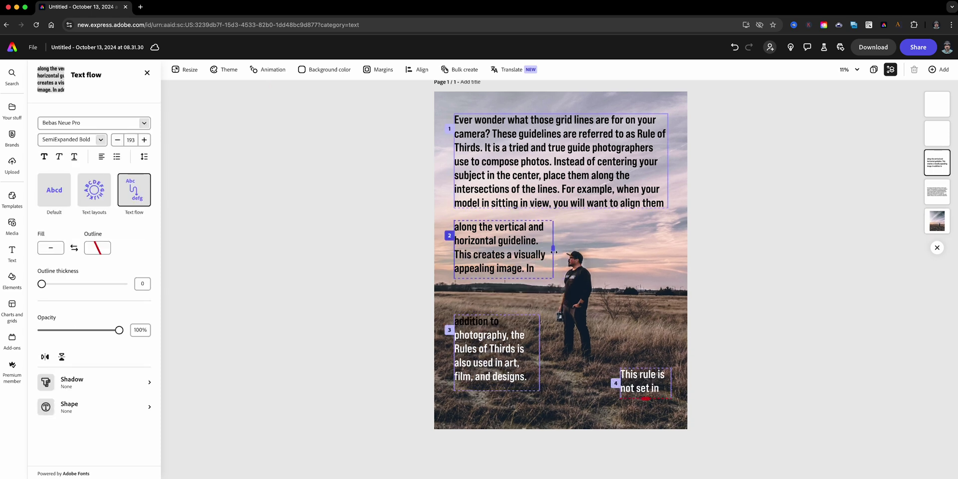
# Place the fourth box at the lower right and enlarge it to show the final sentence.
pyautogui.moveTo(642, 371); pyautogui.dragTo(636, 334)
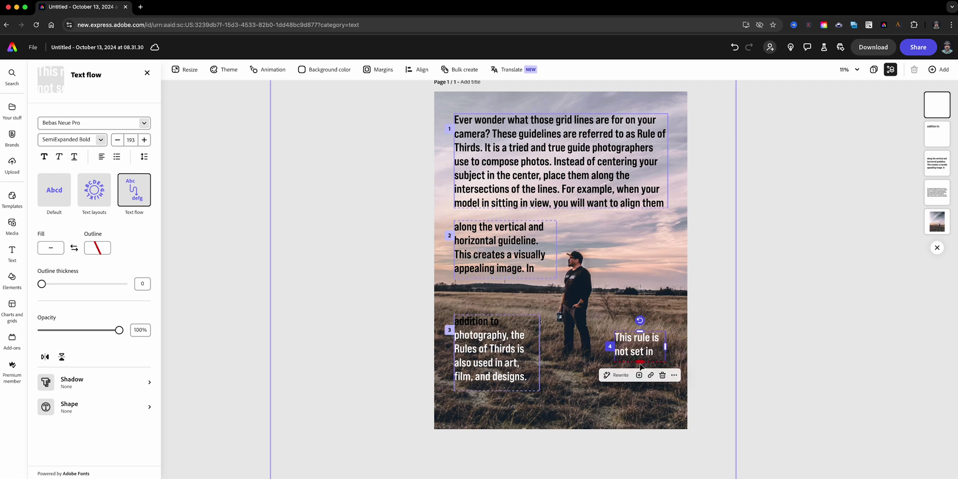
pyautogui.moveTo(641, 367); pyautogui.dragTo(636, 430)
pyautogui.moveTo(635, 345); pyautogui.dragTo(632, 315)
pyautogui.moveTo(637, 402)
pyautogui.mouseDown()
pyautogui.moveTo(638, 420)
pyautogui.moveTo(638, 403)
pyautogui.mouseUp()
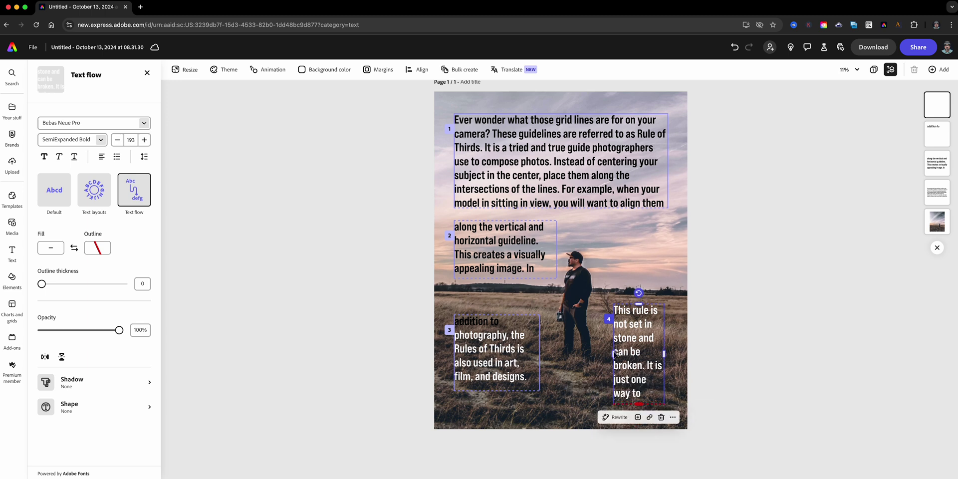
pyautogui.moveTo(615, 353); pyautogui.dragTo(667, 355)
# Give the words 'addition to' at the top of the third box a white fill, then deselect.
pyautogui.click(495, 330)
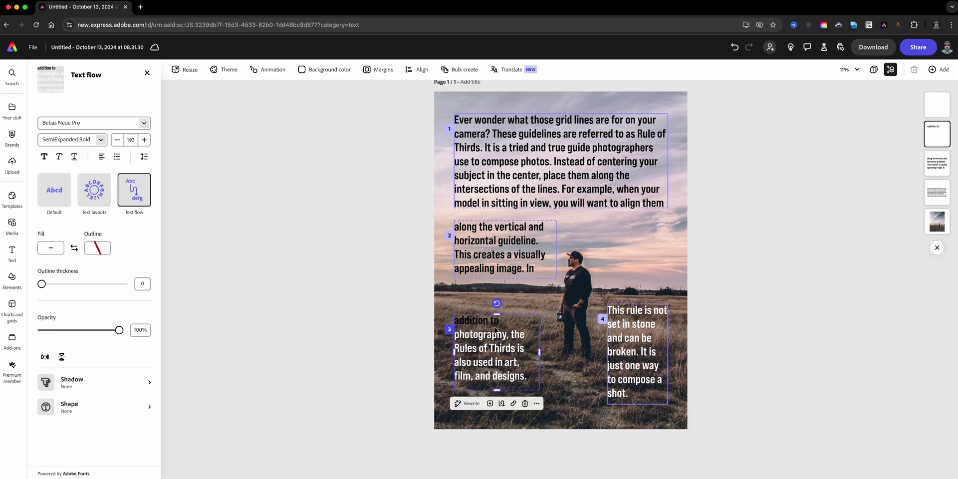
pyautogui.click(498, 332)
pyautogui.moveTo(500, 320); pyautogui.dragTo(296, 315)
pyautogui.click(59, 250)
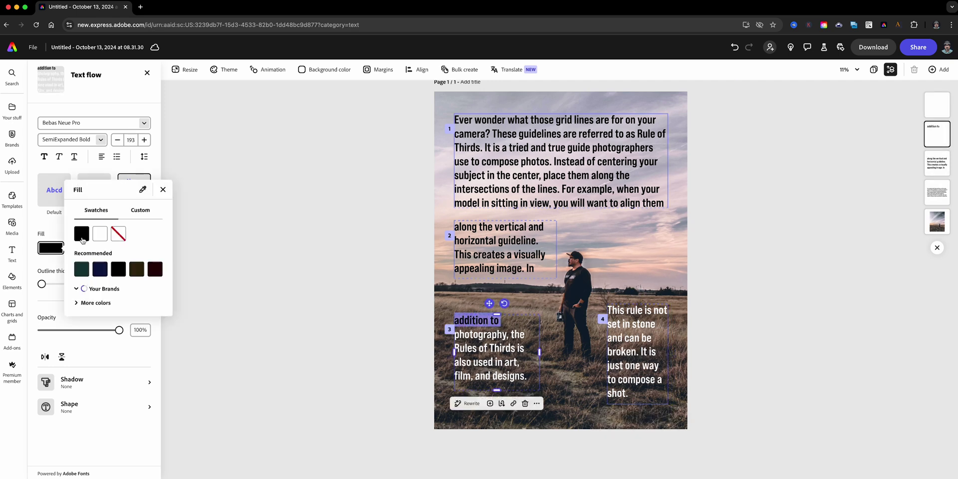
pyautogui.click(362, 288)
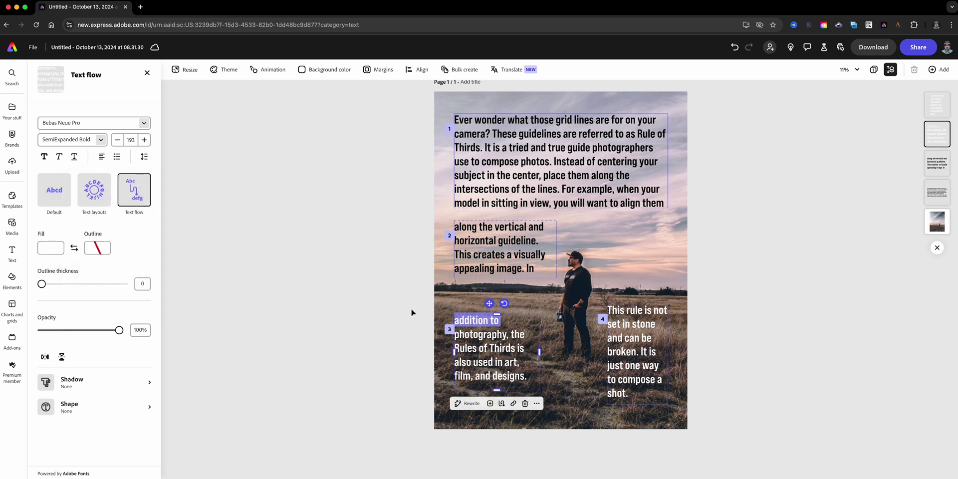
pyautogui.press('Escape')
pyautogui.click(802, 294)
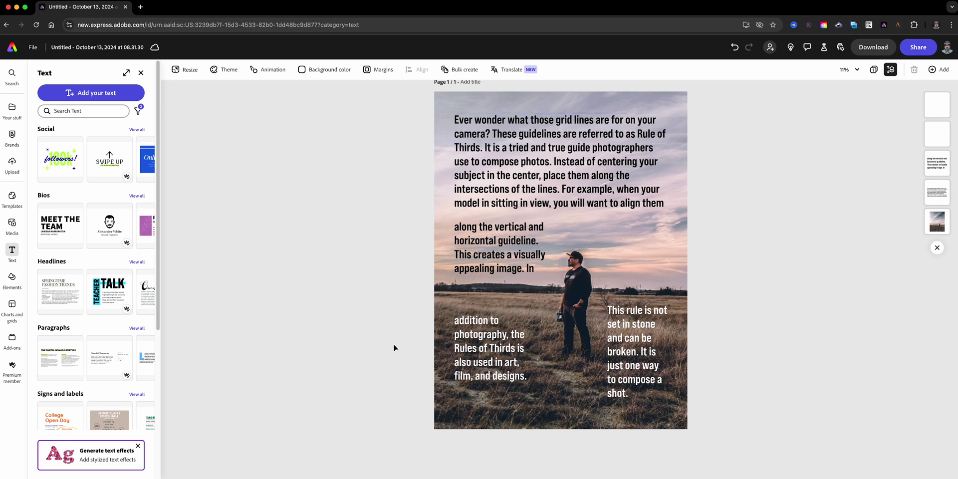
# Undo four edits to drop the fourth linked box and restore black paragraph text.
pyautogui.press('super+z')
pyautogui.press('super+z')
pyautogui.press('super+z')
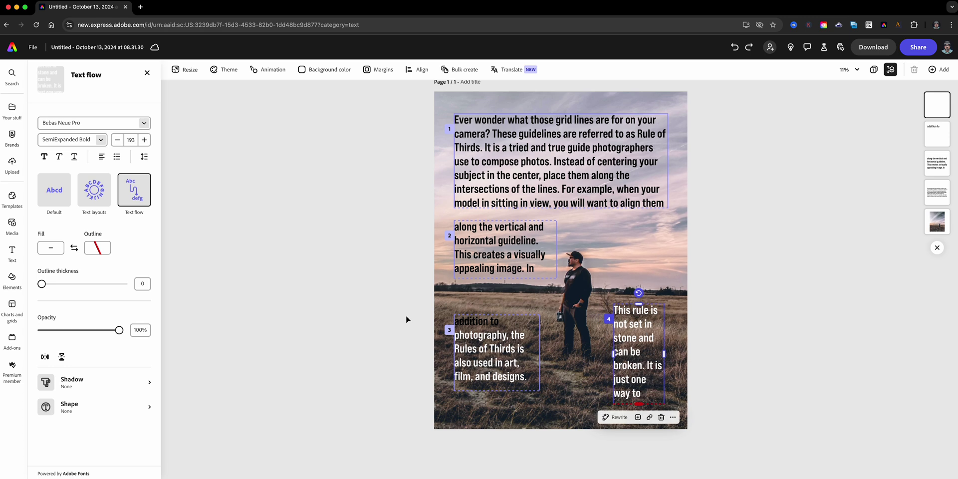
pyautogui.press('super+z')
pyautogui.press('super+z')
pyautogui.press('super+z')
pyautogui.press('super+z')
pyautogui.press('super+z')
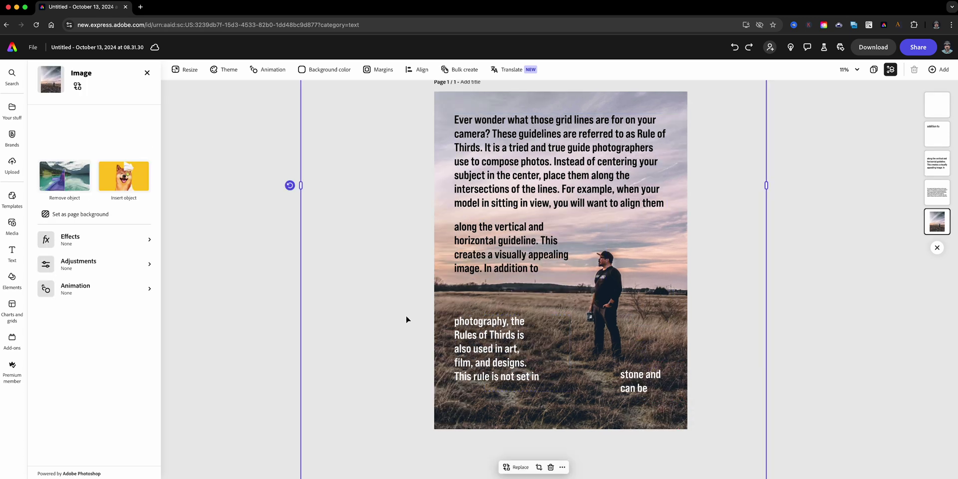
pyautogui.press('super+z')
pyautogui.press('super+z')
pyautogui.press('super+z')
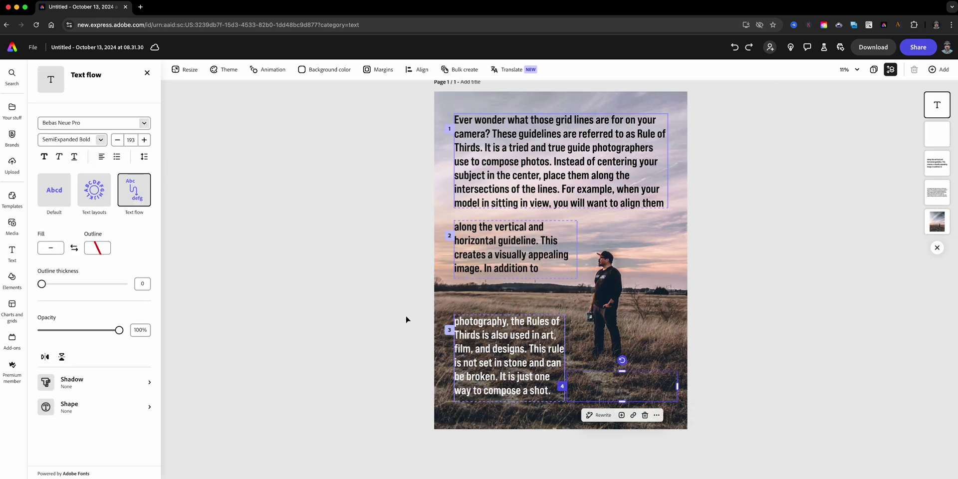
pyautogui.press('super+z')
pyautogui.press('super+z')
pyautogui.press('super+z')
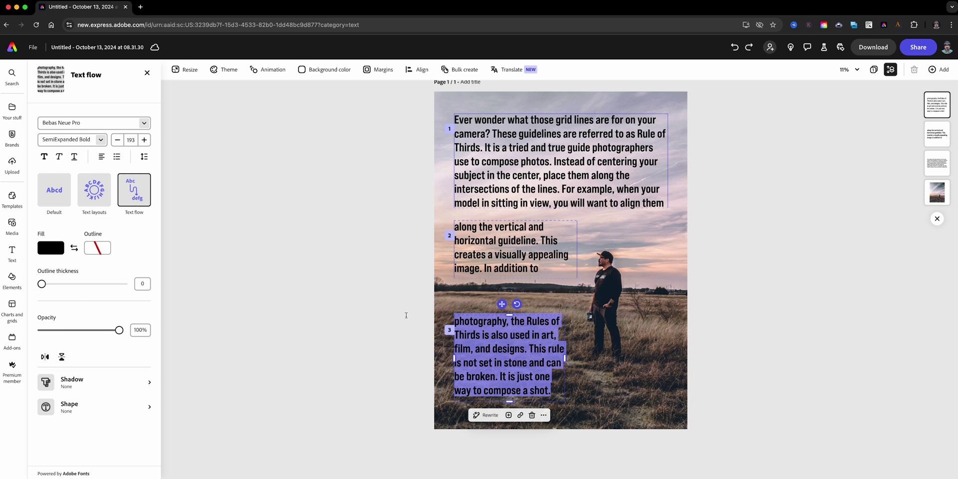